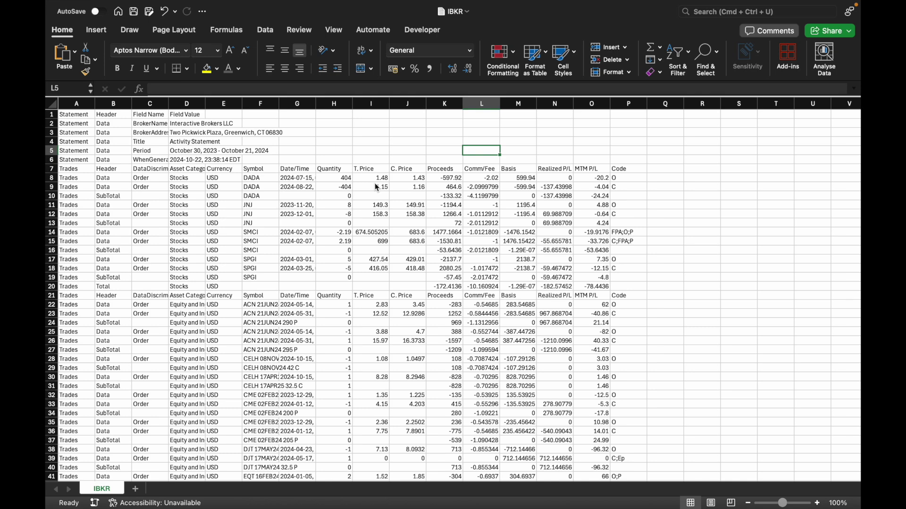
- Select the IBKR statement's trades block, starting from its Trades header at A7
key("super+grave")
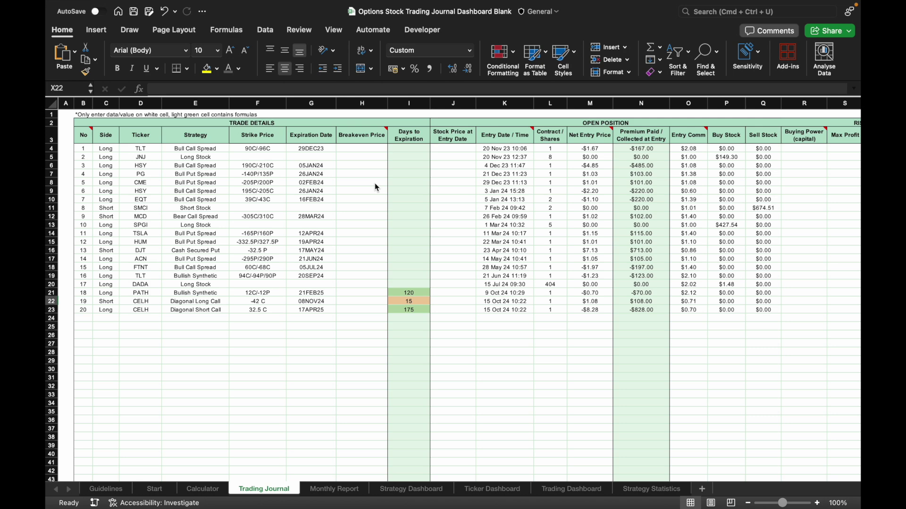
key("super+grave")
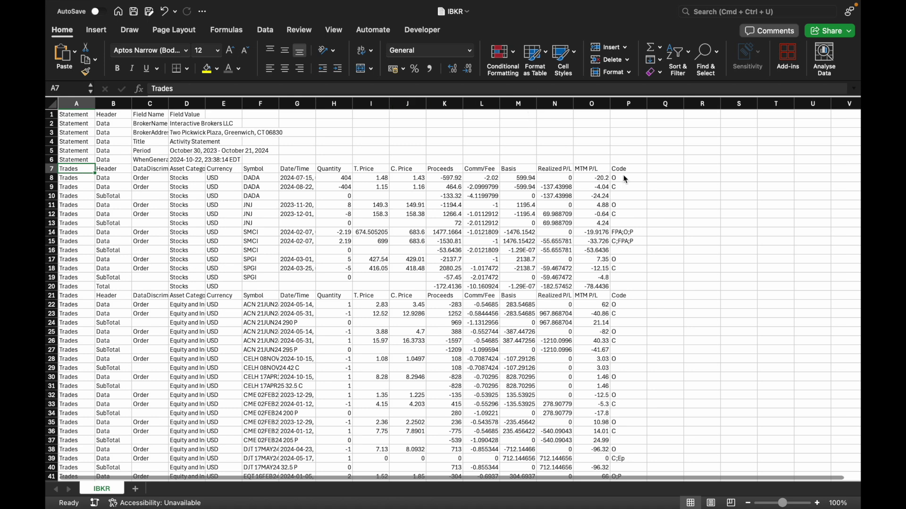
left_click_drag(85, 171, 633, 419)
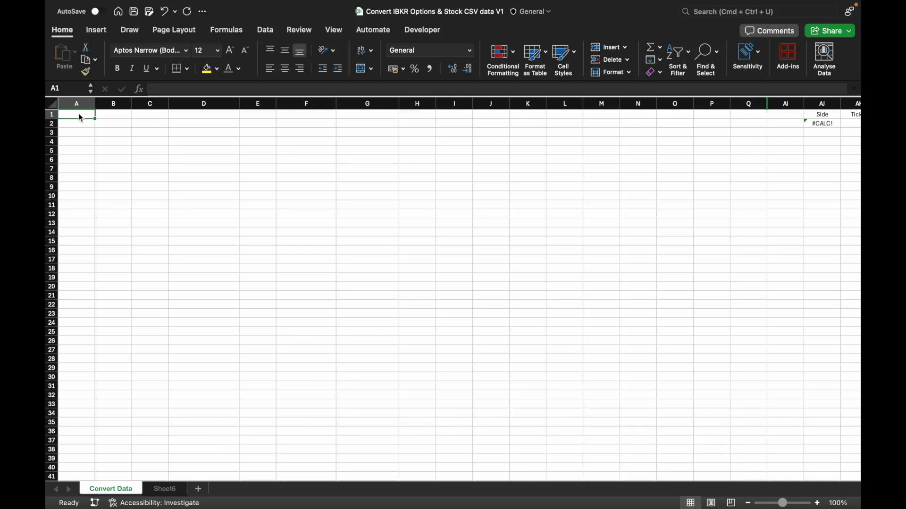
- Paste the copied IBKR trades as values into Convert Data A1 and view the converted columns from AJ
key("super+c")
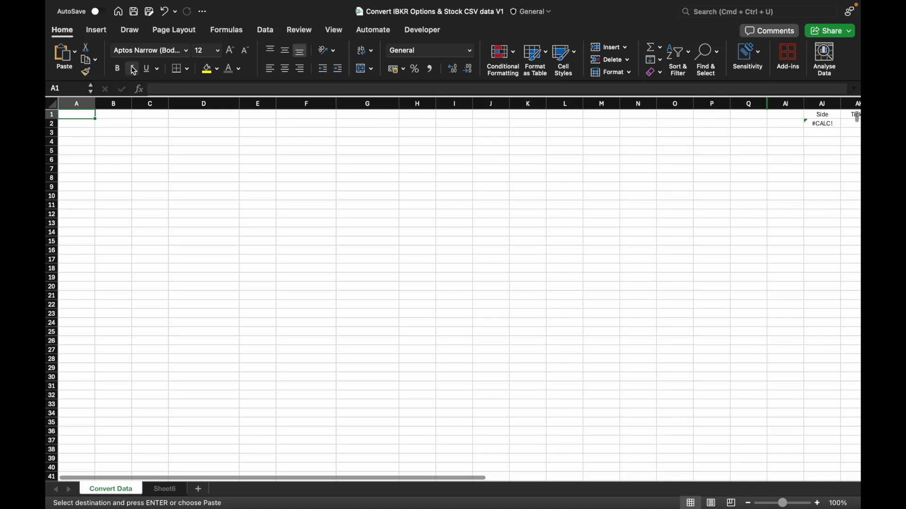
right_click(84, 114)
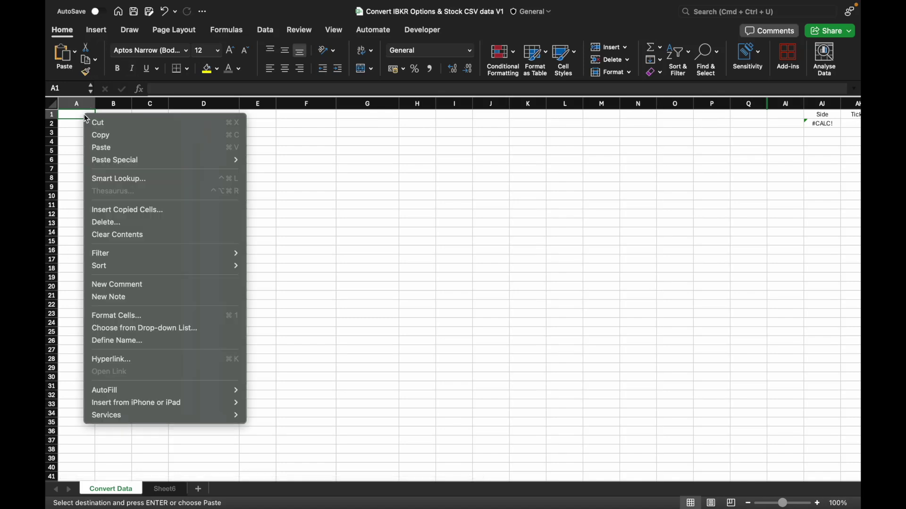
mouse_move(214, 158)
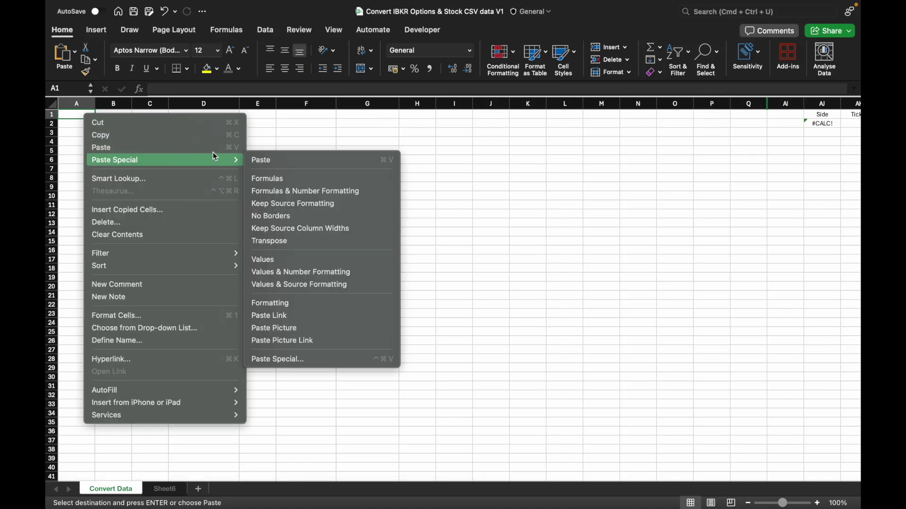
left_click(308, 266)
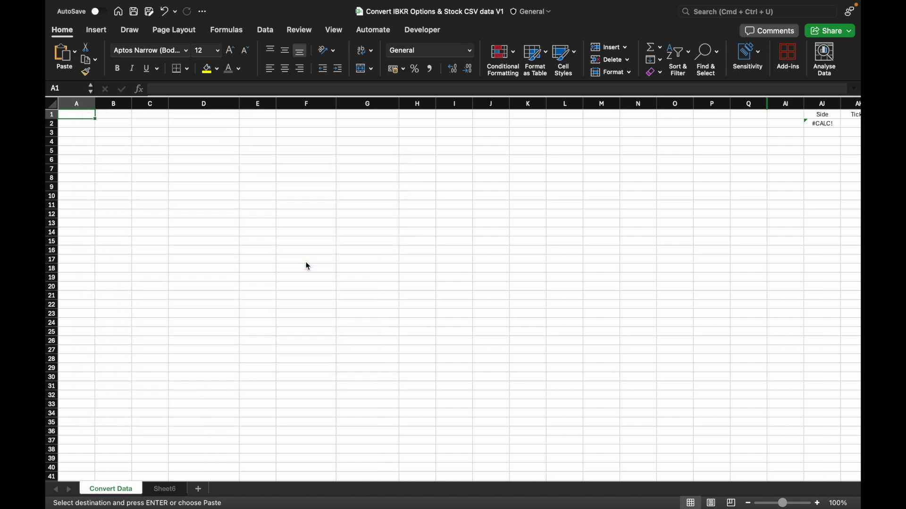
scroll(309, 267, "right", 1)
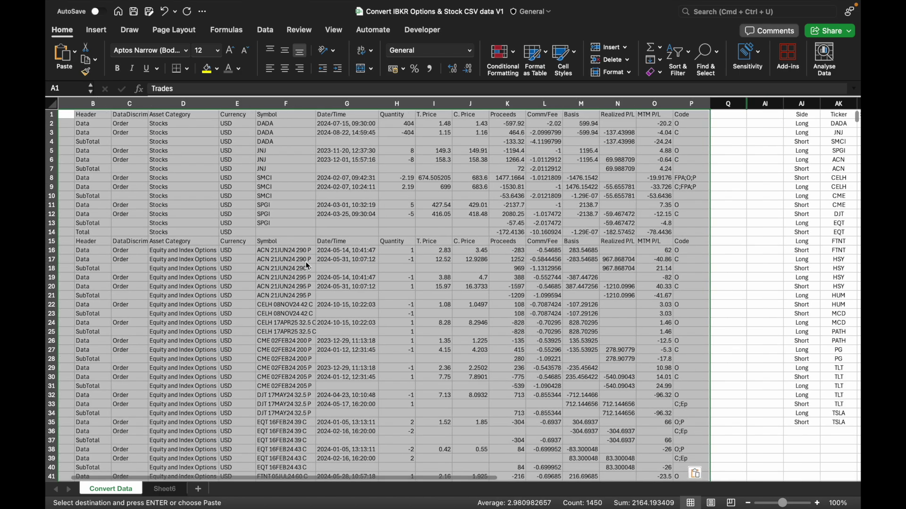
scroll(308, 266, "right", 10)
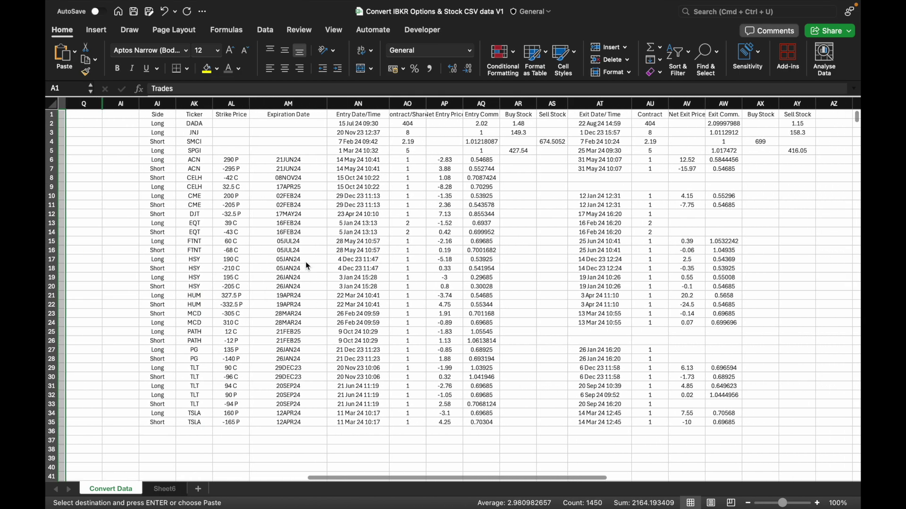
scroll(308, 266, "right", 1)
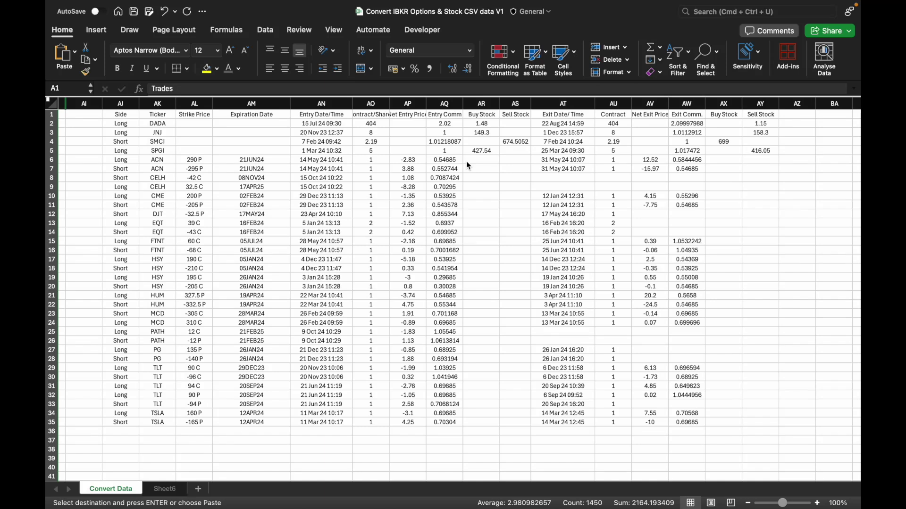
- Copy the converted table AJ1:AY35 into a new Sheet8 as plain values
left_click_drag(128, 115, 751, 426)
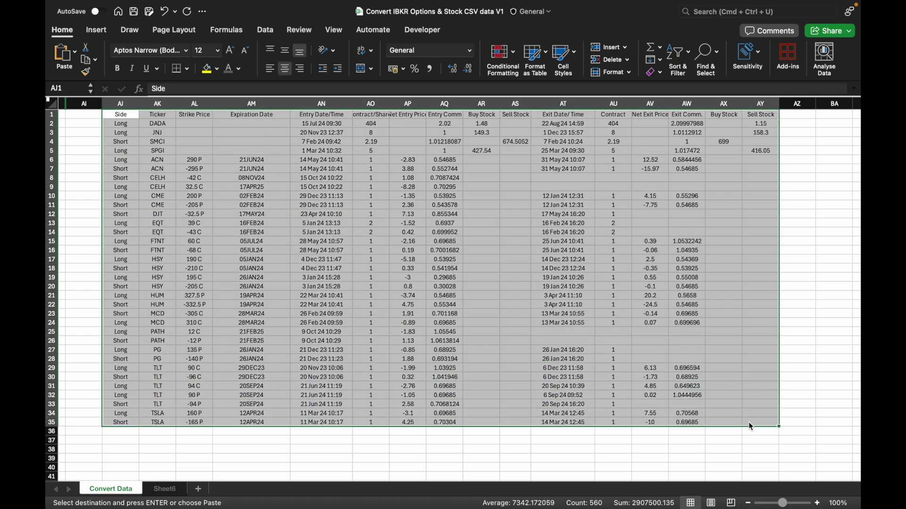
key("super+c")
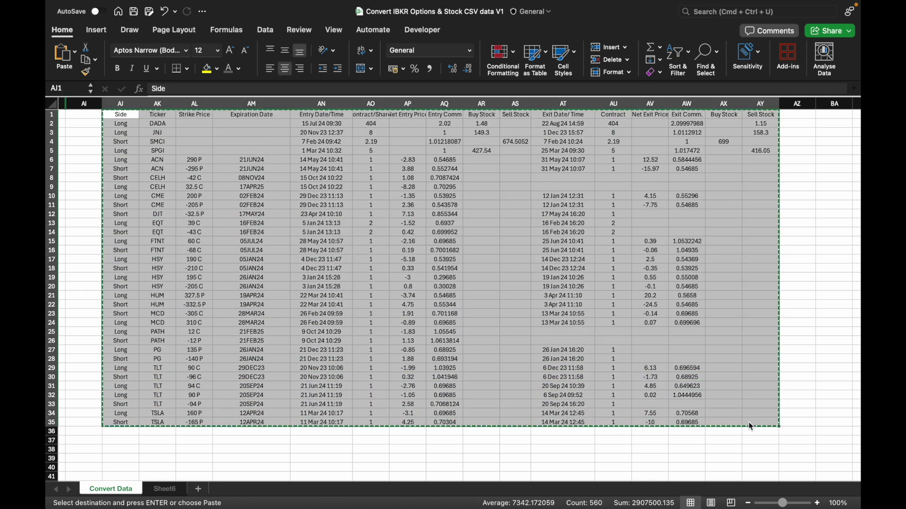
left_click(198, 490)
right_click(83, 117)
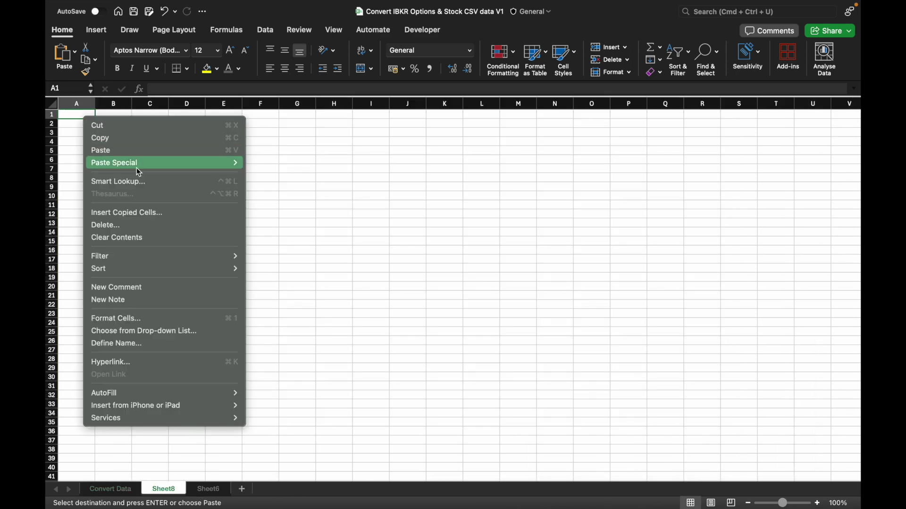
mouse_move(176, 163)
left_click(284, 260)
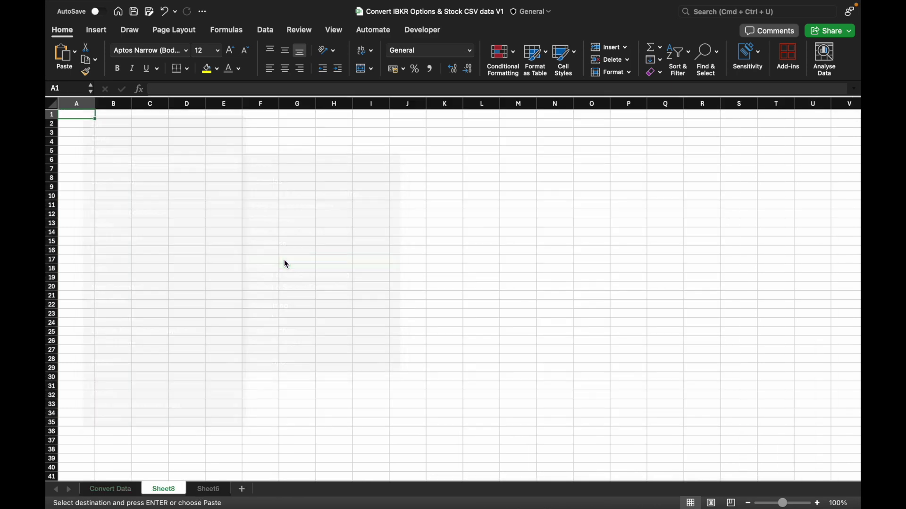
left_click(678, 52)
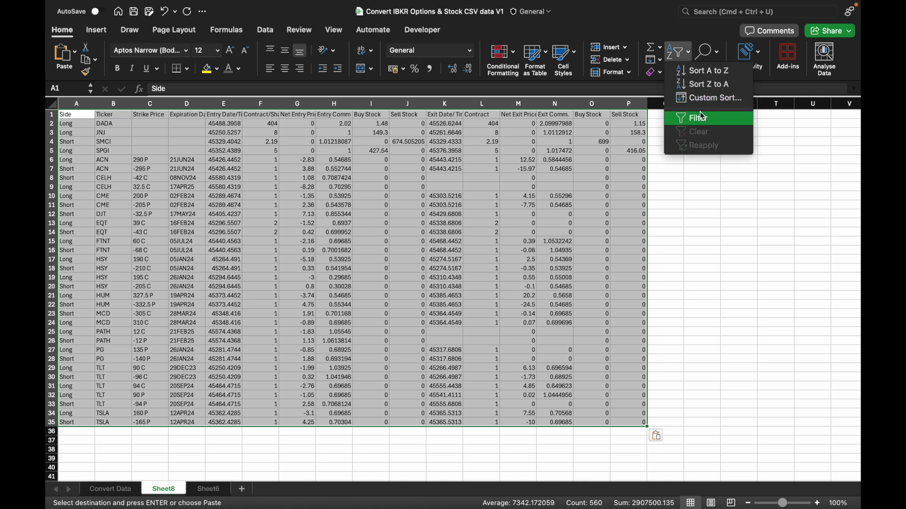
- Turn on header filters and format Entry and Exit Date/Time columns as 3/14/12 1:30 PM
left_click(703, 116)
left_click(705, 171)
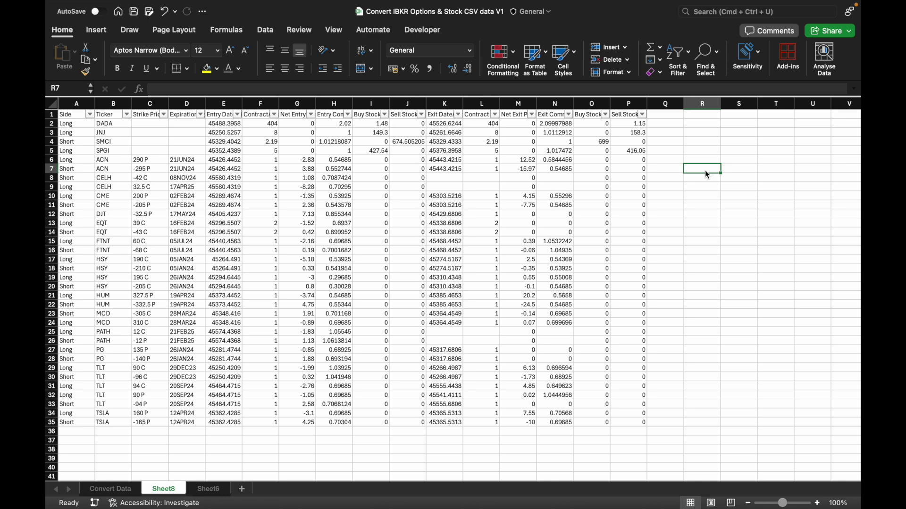
left_click(225, 105)
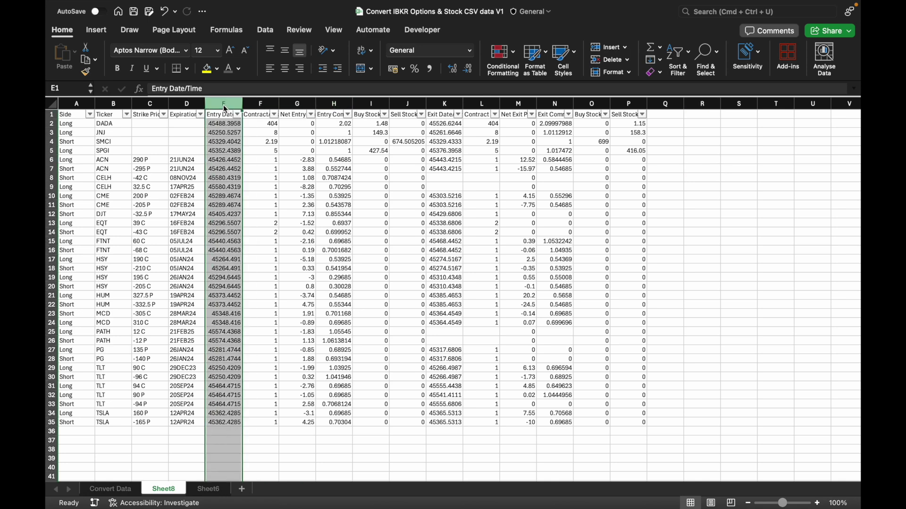
left_click(445, 104, "super")
left_click(471, 51)
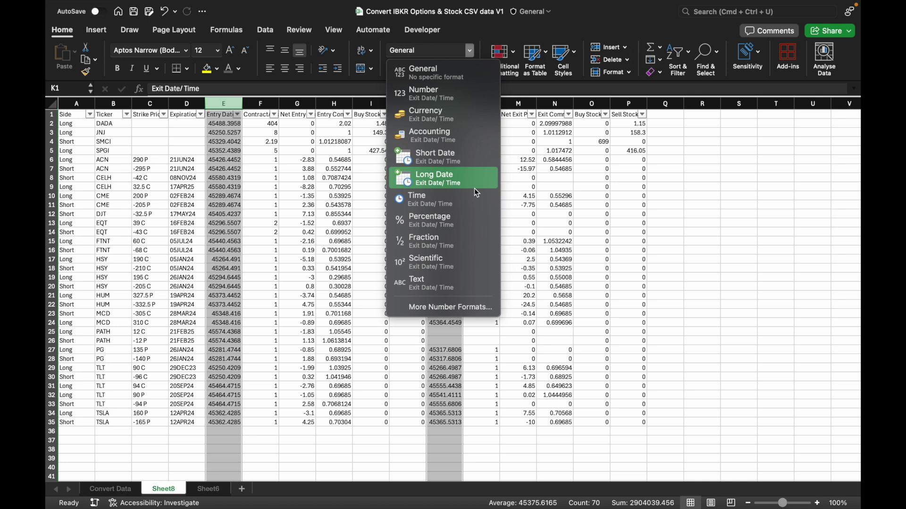
left_click(469, 307)
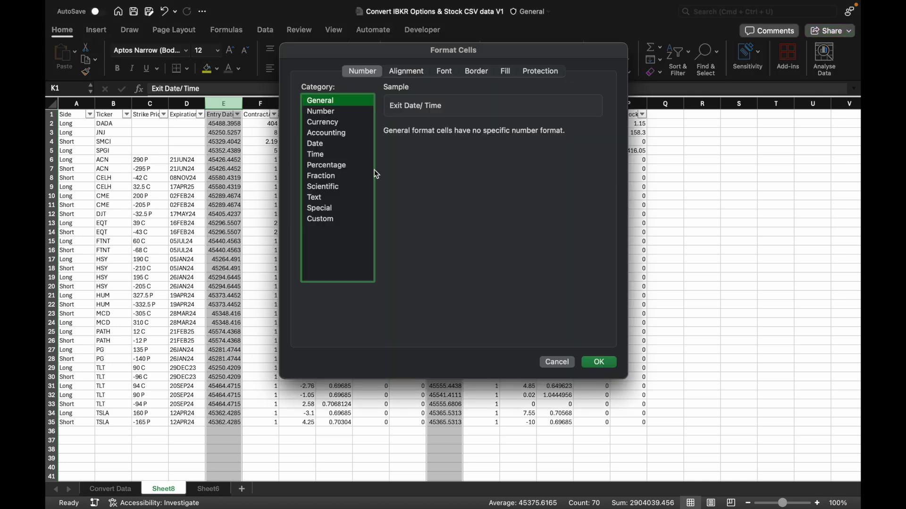
left_click(320, 143)
scroll(449, 210, "down", 5)
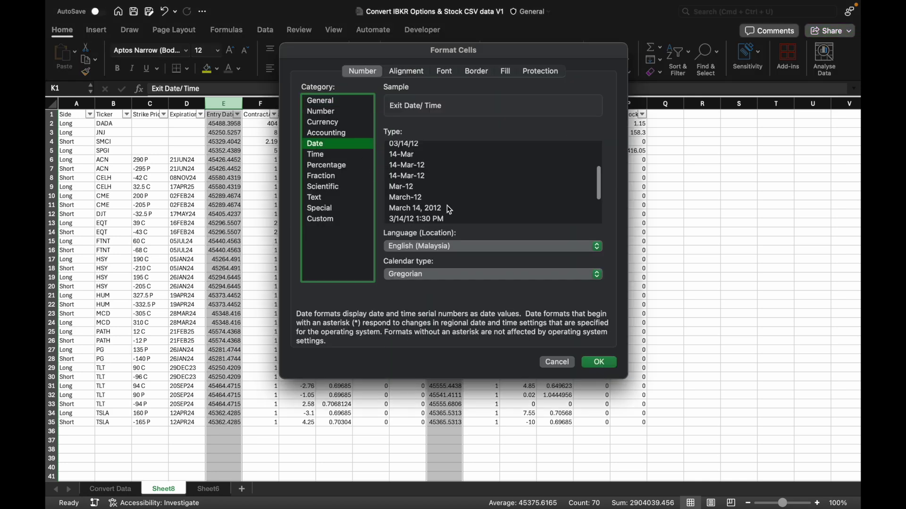
left_click(429, 196)
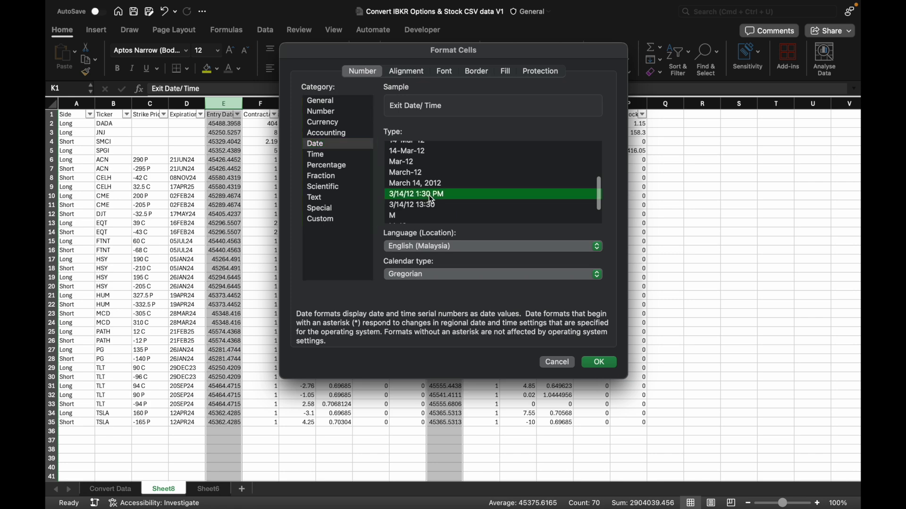
left_click(597, 363)
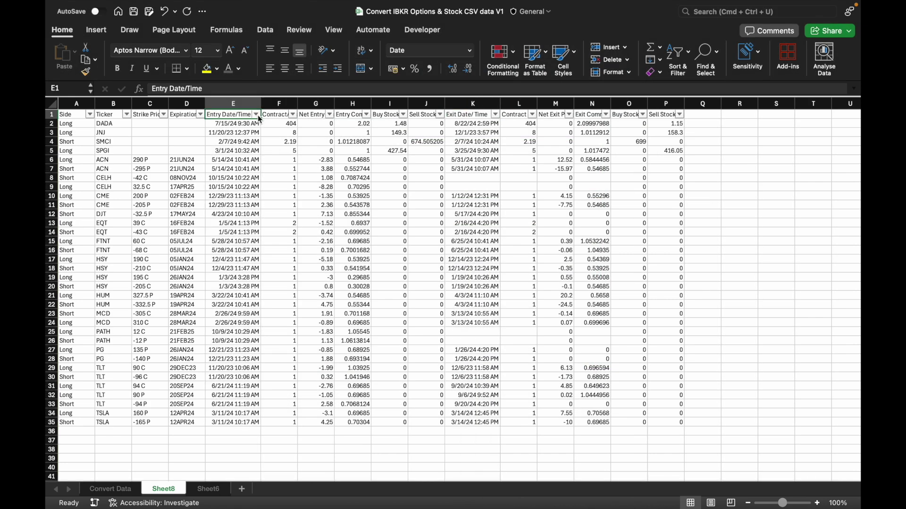
- Sort the Entry Date/Time column ascending so the oldest trade comes first
left_click(255, 114)
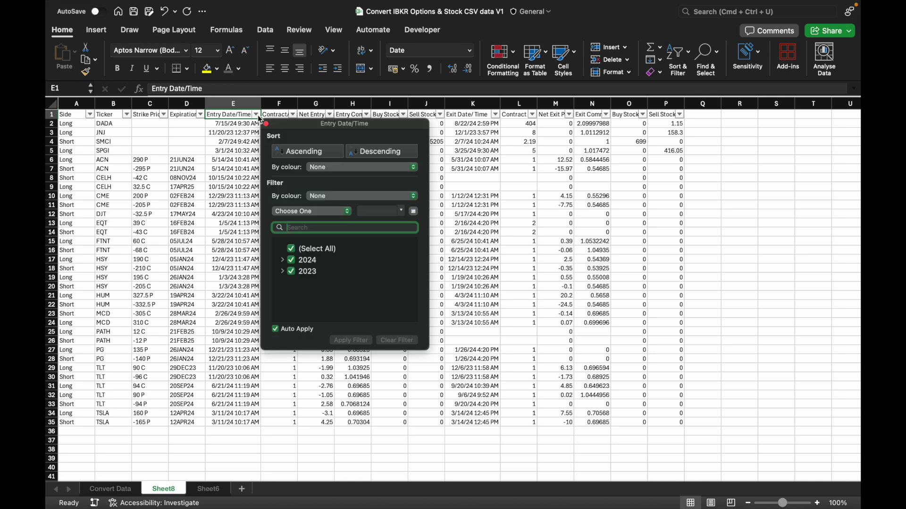
left_click(290, 153)
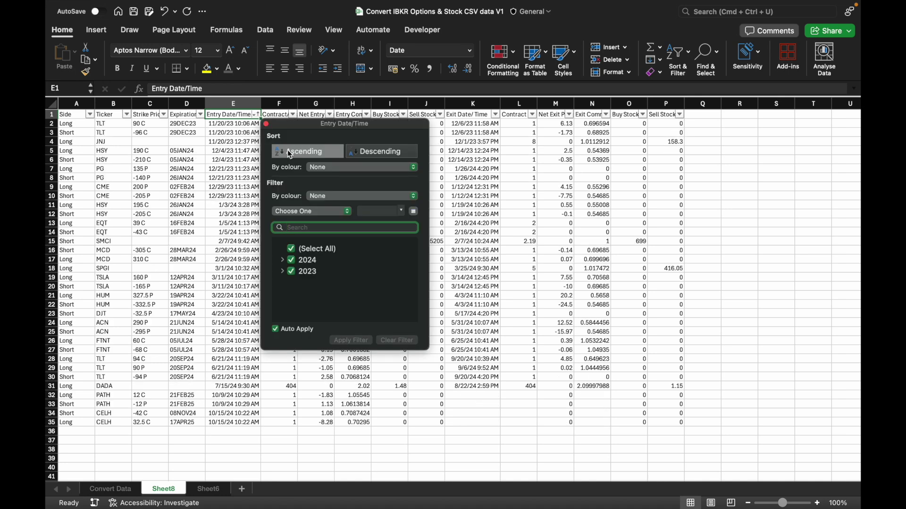
left_click(245, 435)
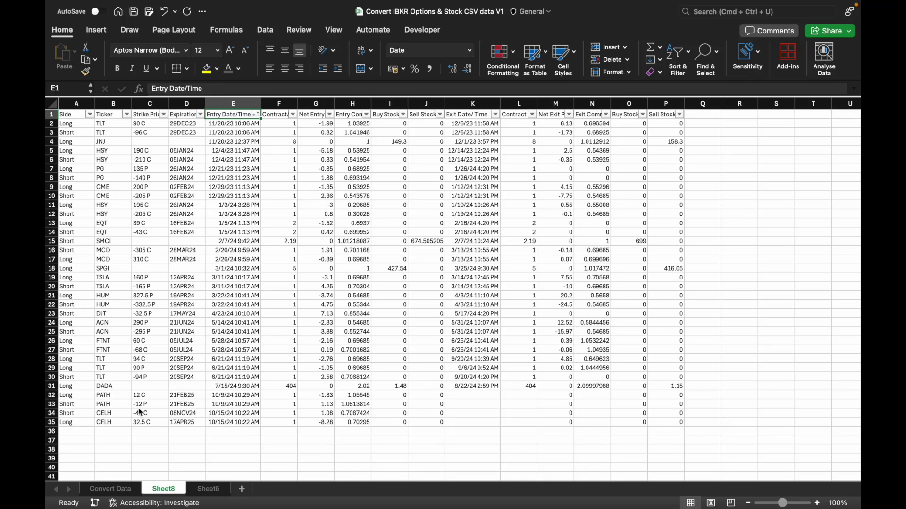
left_click(77, 104)
- Insert a new column A headed 'Strategy' before the Side column
right_click(77, 107)
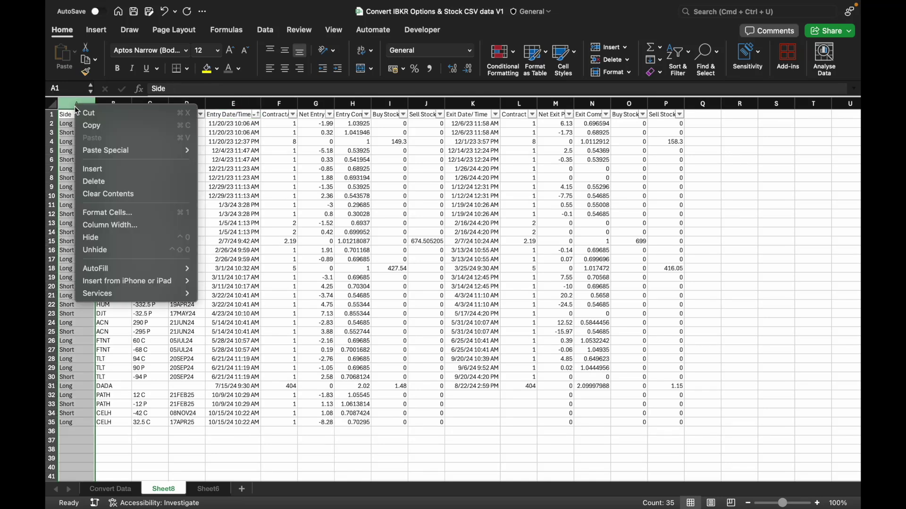
key("Escape")
key("super+shift+equal")
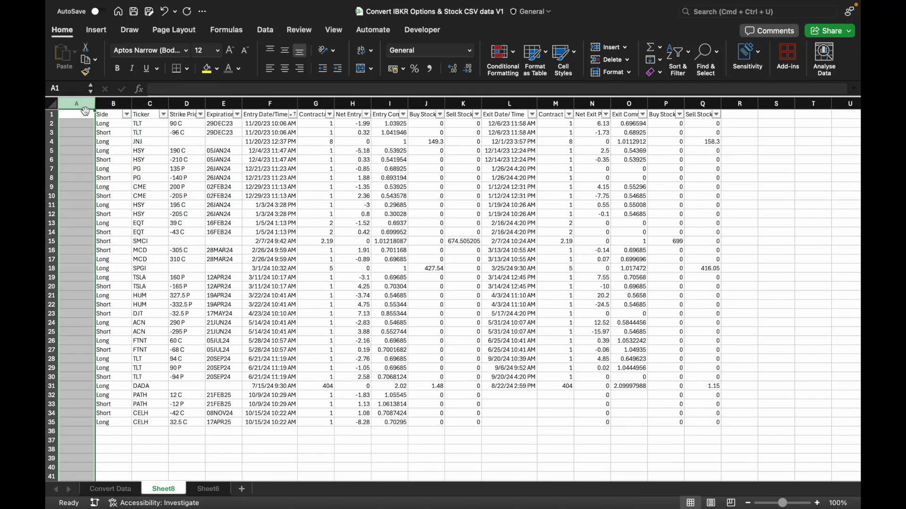
left_click(85, 114)
type("Strategy")
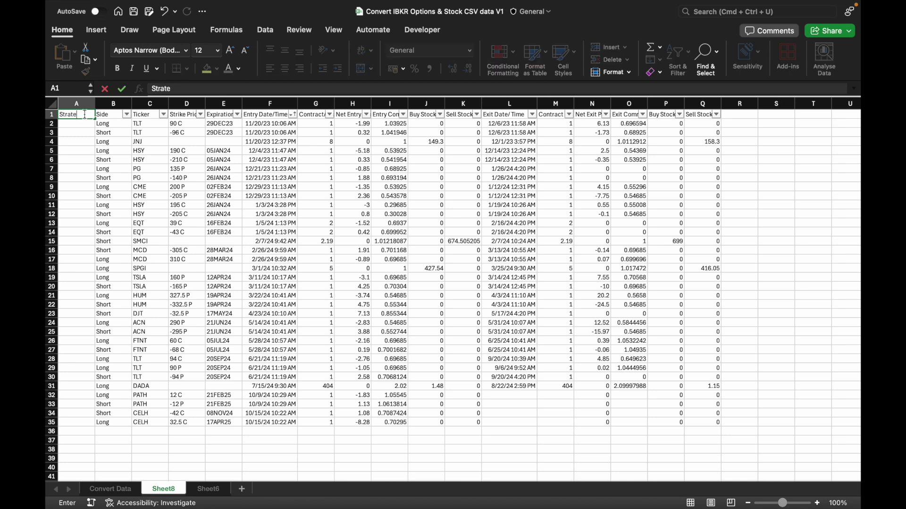
key("Return")
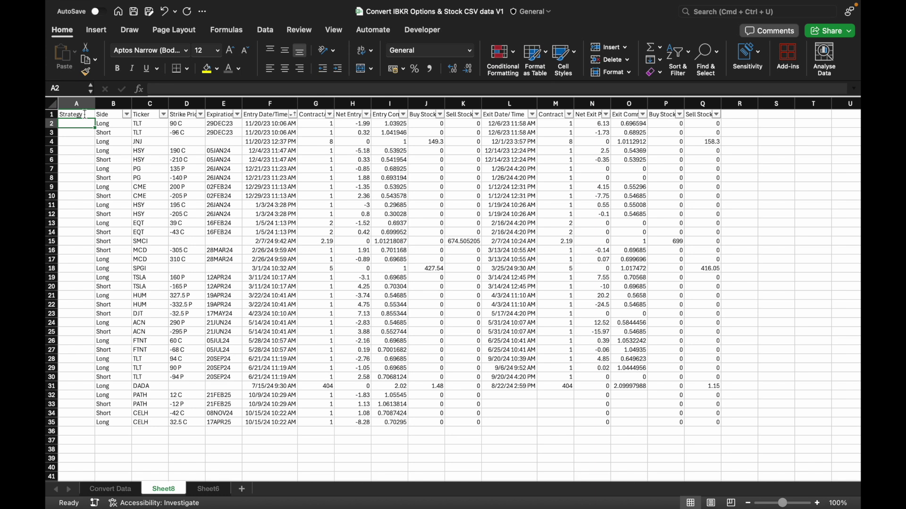
- Insert a blank row 2 and enter Bull Call Spread with side Long
scroll(626, 360, "up", 1)
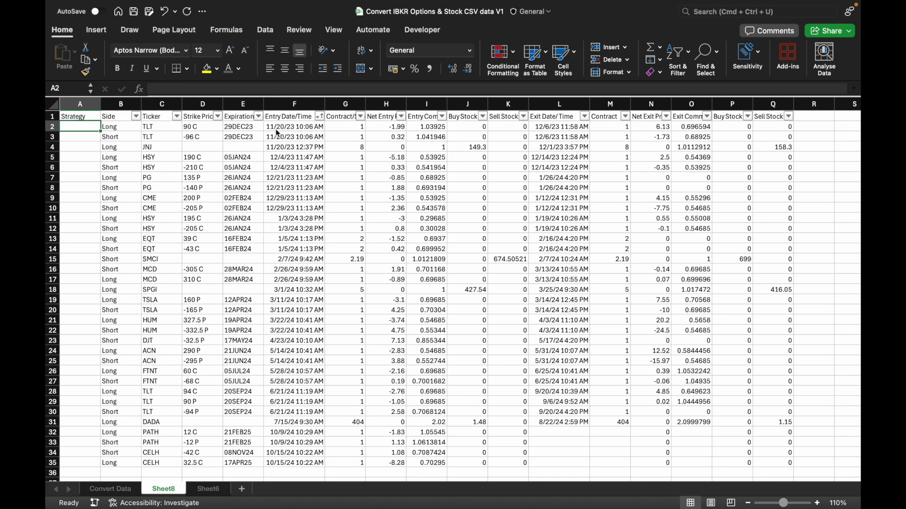
left_click(52, 127)
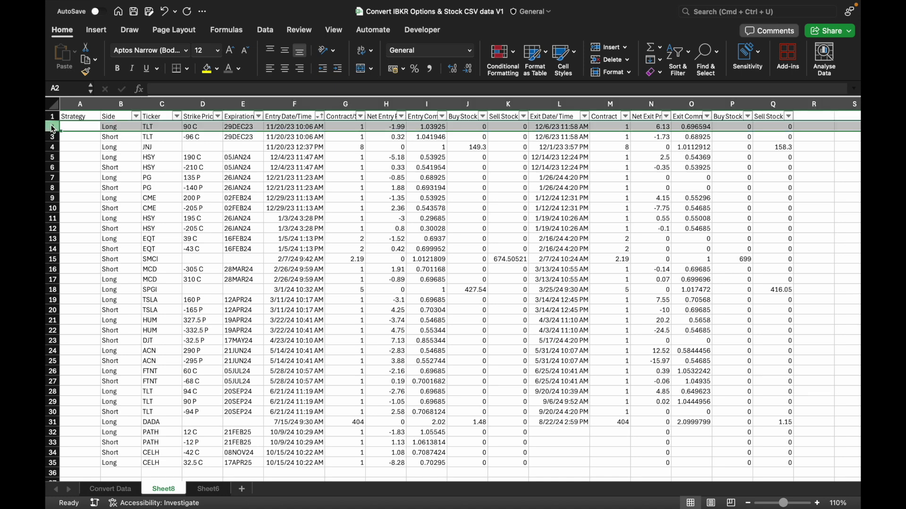
right_click(53, 129)
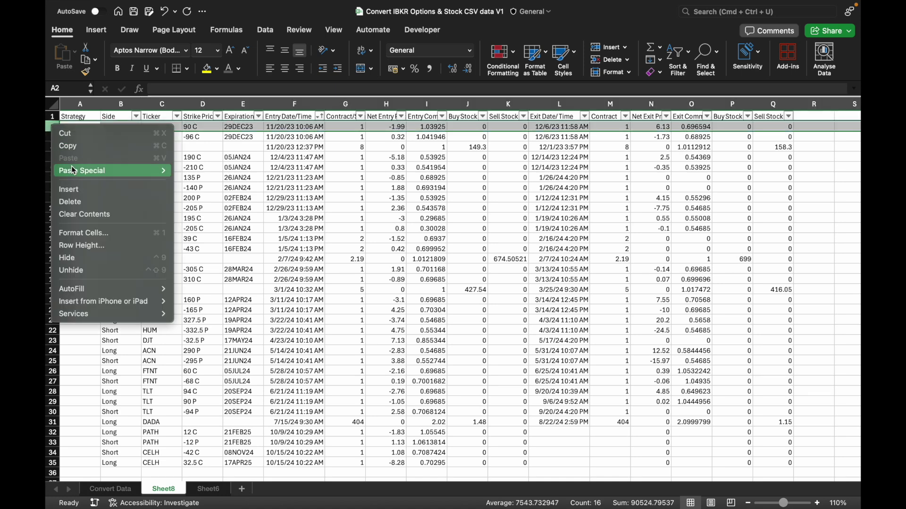
left_click(77, 194)
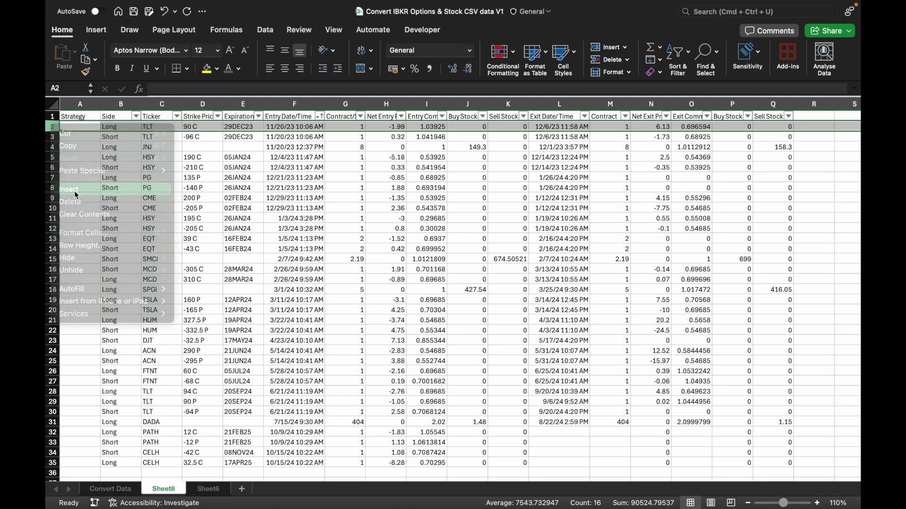
left_click(83, 127)
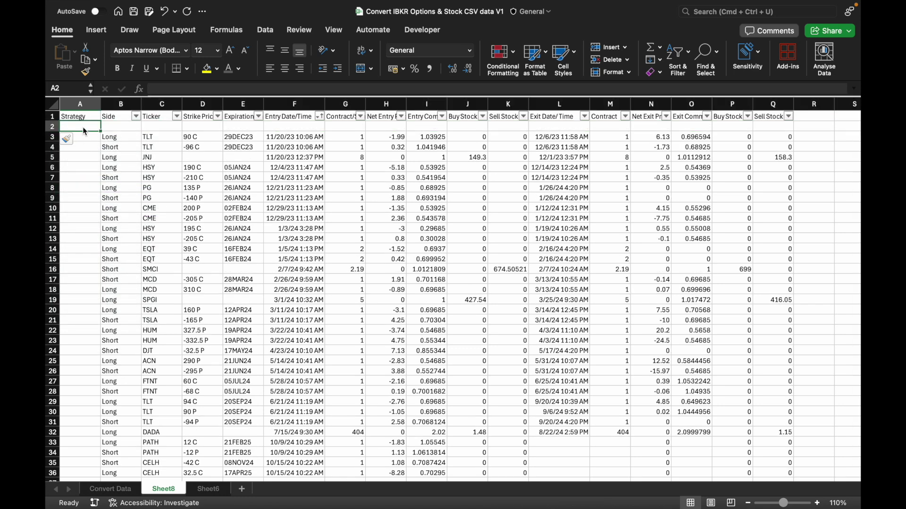
type("Bull Call Spread")
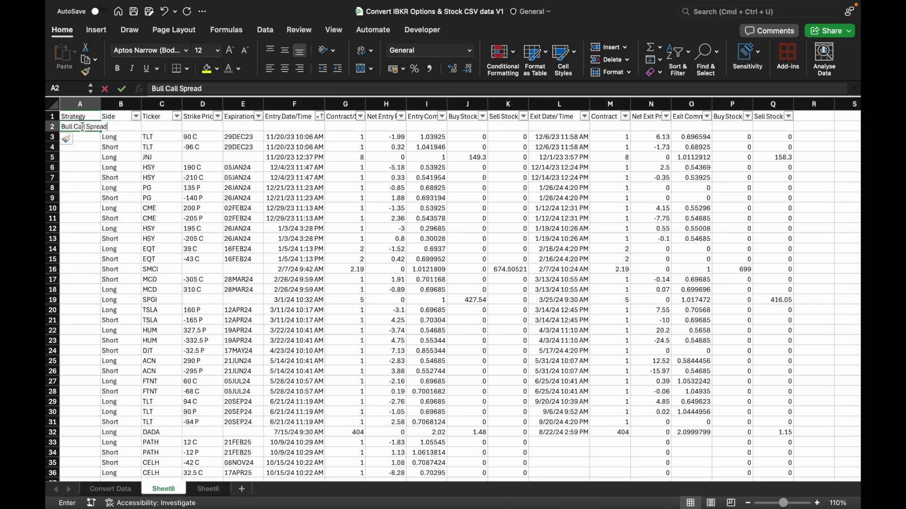
key("Tab")
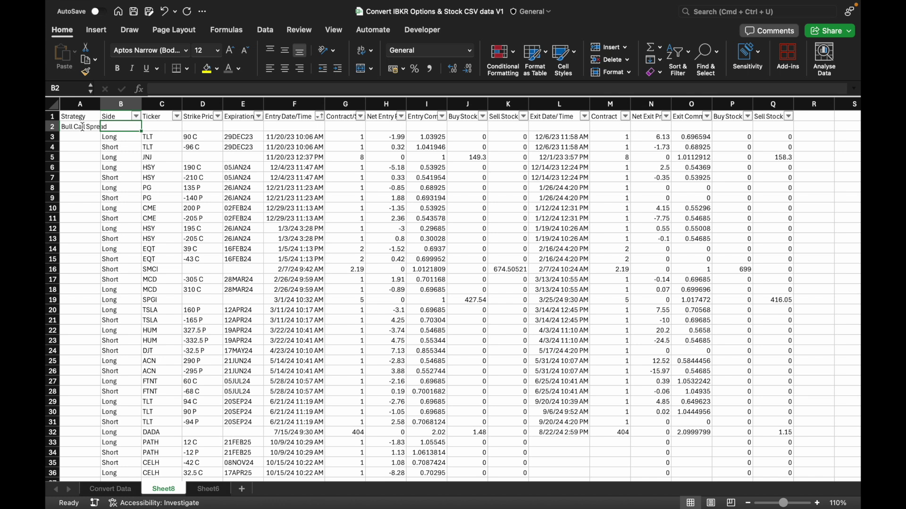
type("Long")
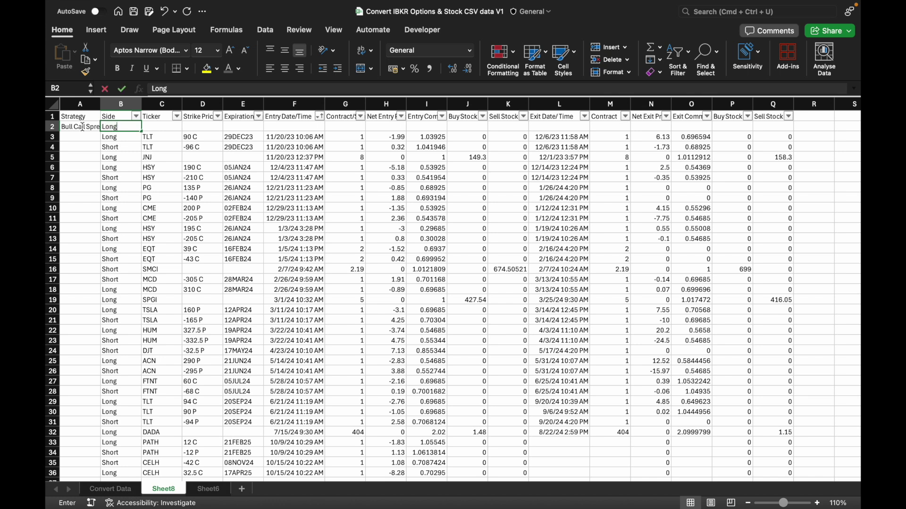
key("Tab")
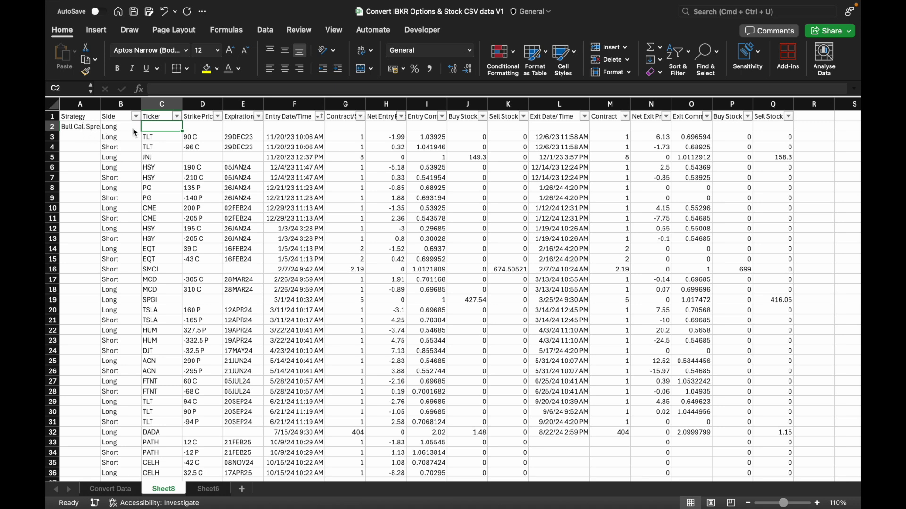
- Give the spread row ticker TLT and strike 90C/-96C
left_click(145, 137)
key("super+c")
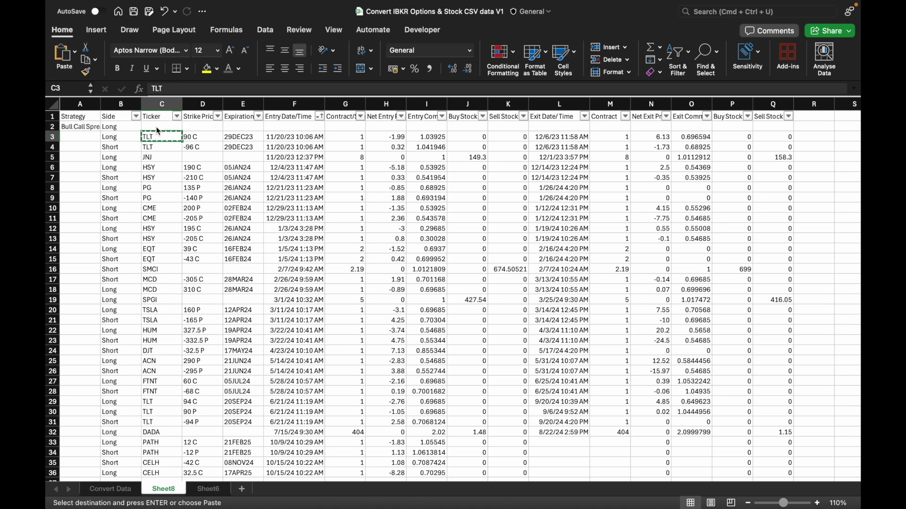
left_click(160, 126)
key("super+v")
left_click(197, 128)
type("90C/-96C")
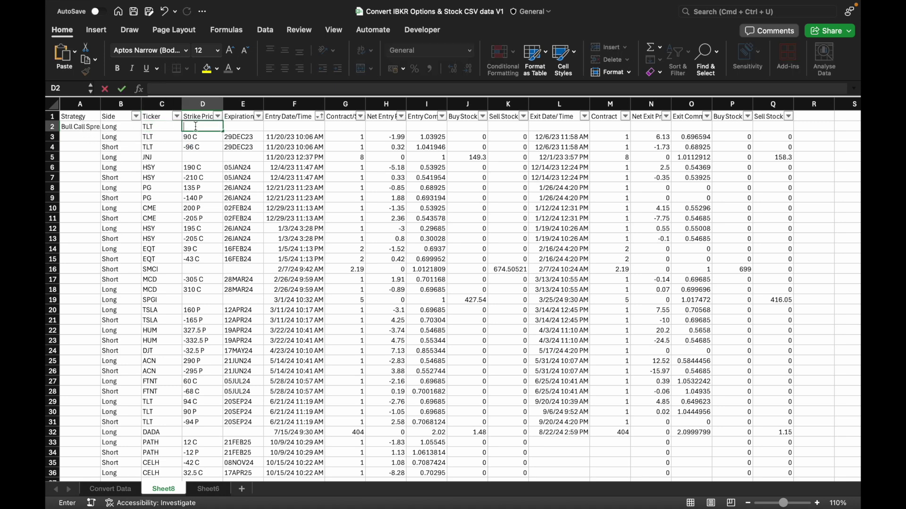
- Add expiry 29DEC23, entry 11/20/23 10:06 AM and 1 contract; total both legs' net entry
left_click(234, 134)
key("super+c")
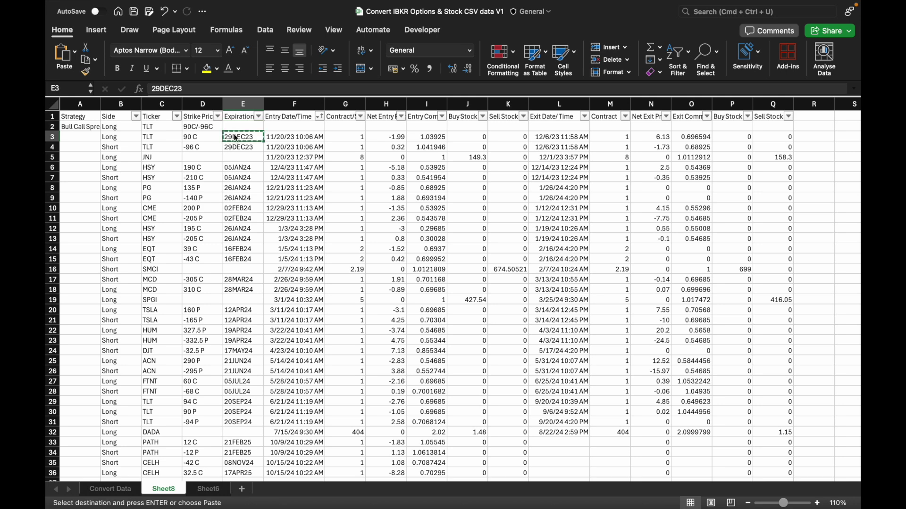
left_click(250, 126)
key("super+v")
left_click(296, 138)
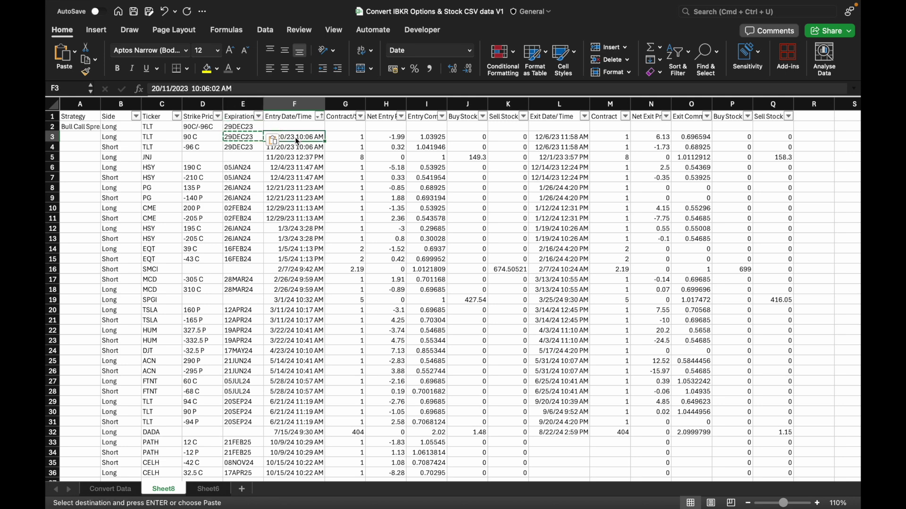
key("super+c")
left_click(298, 126)
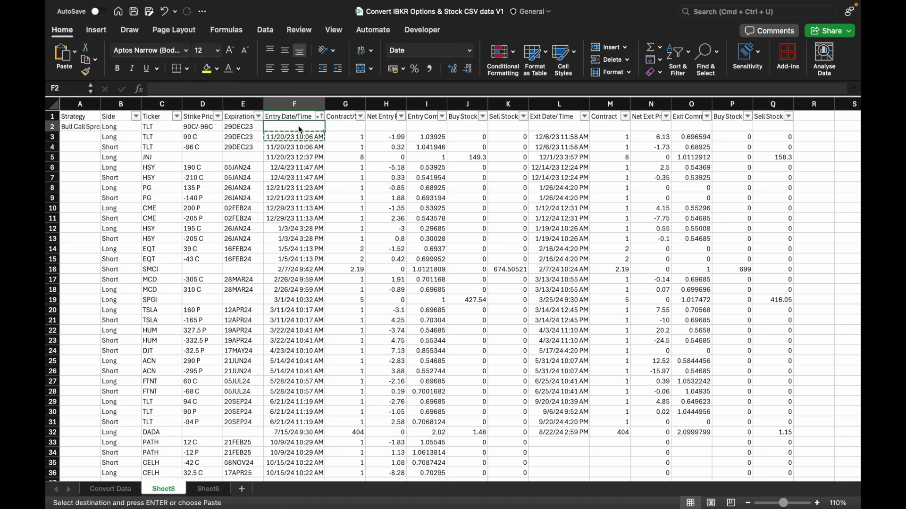
key("super+v")
left_click(347, 134)
key("super+c")
left_click(347, 127)
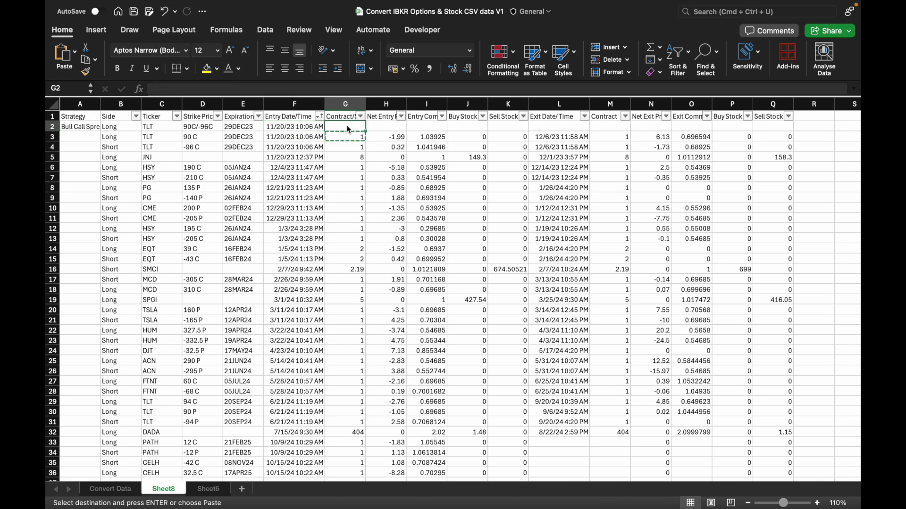
key("Return")
left_click(398, 140)
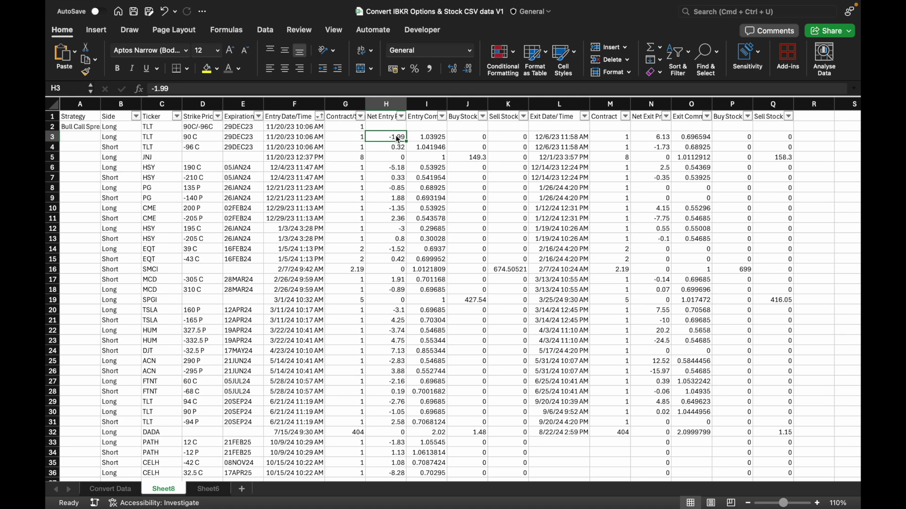
left_click_drag(387, 141, 386, 148)
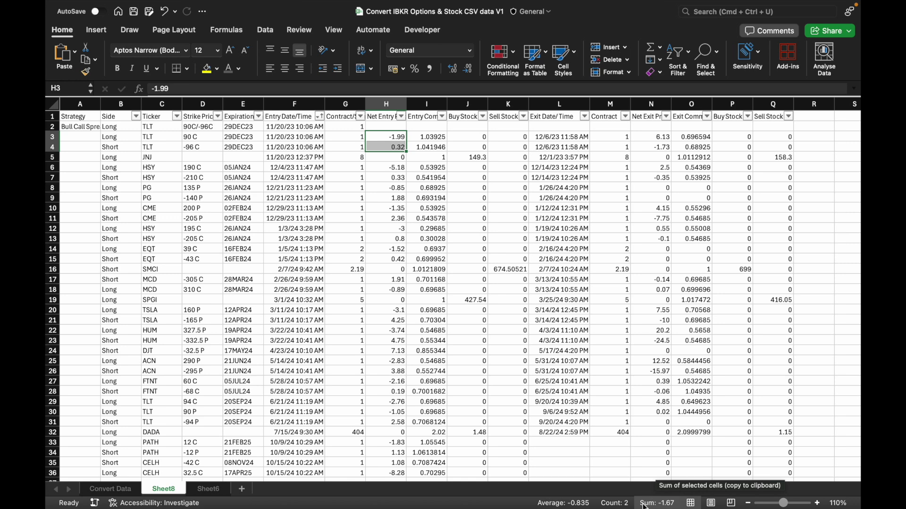
- Enter net entry -1.67, entry commission 2.081196 and 0 Buy/Sell Stock in the spread row
left_click(645, 505)
left_click(390, 127)
key("super+v")
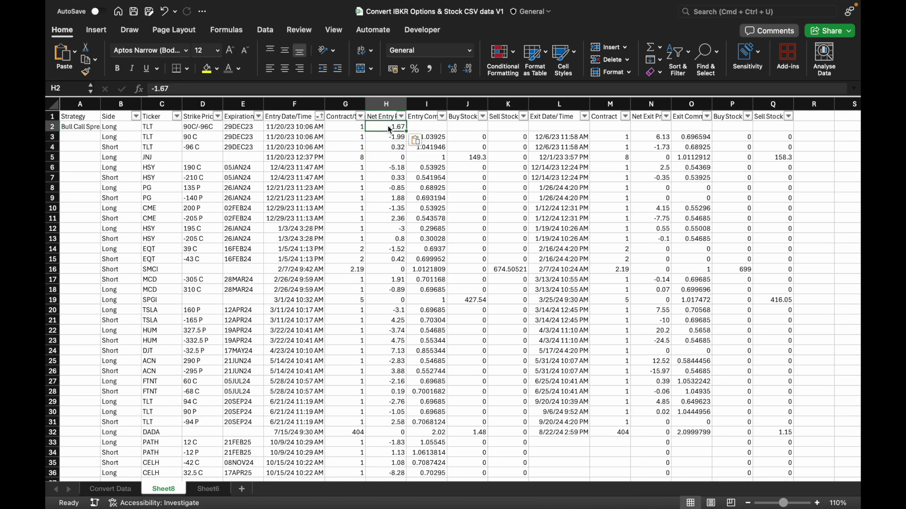
key("Tab")
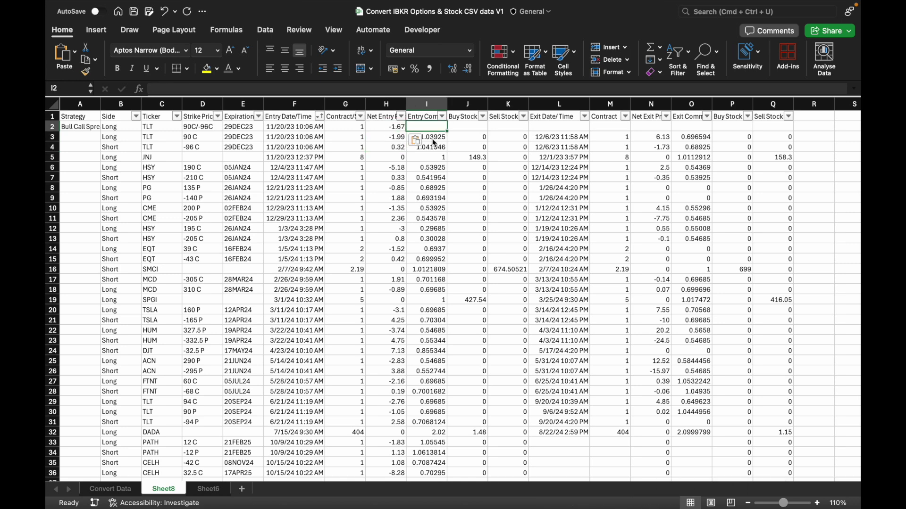
left_click_drag(434, 141, 435, 150)
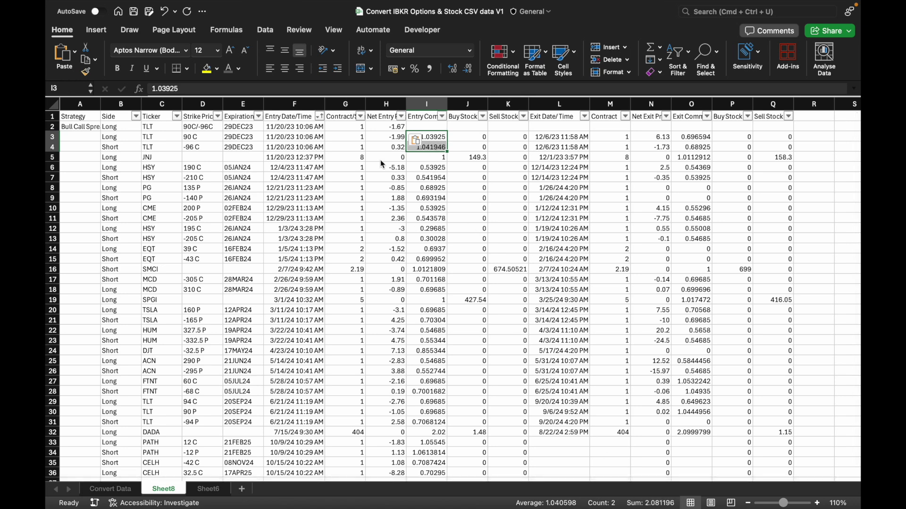
left_click(426, 127)
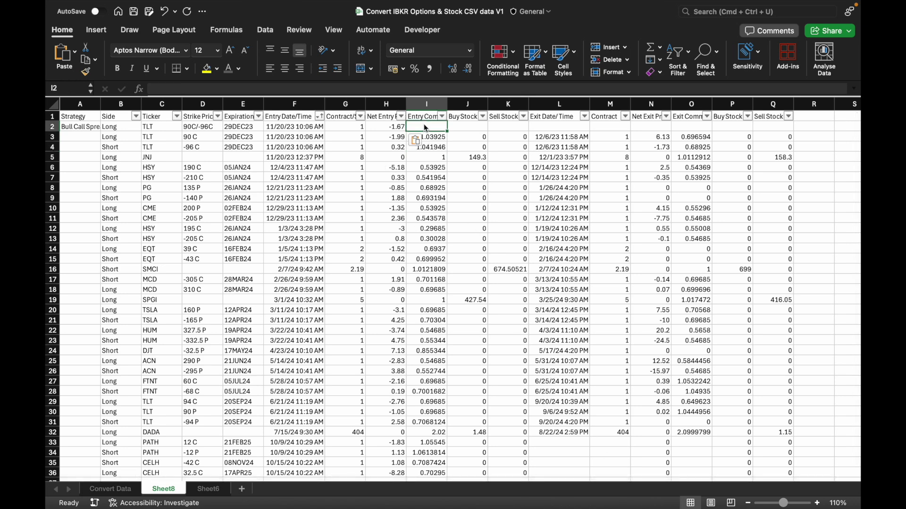
key("super+v")
left_click(469, 128)
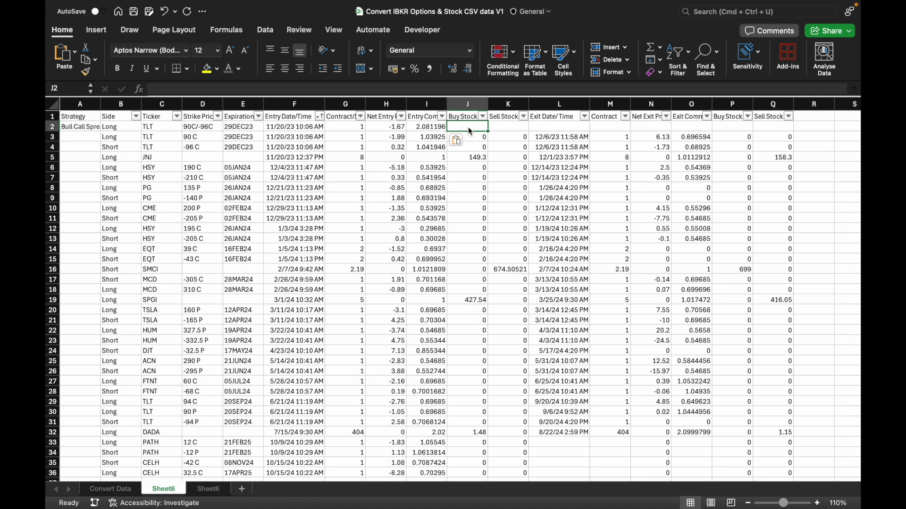
type("0")
key("Tab")
type("0")
- Copy exit date 12/6/23 11:58 AM and 1 exit contract into the spread row
left_click(554, 128)
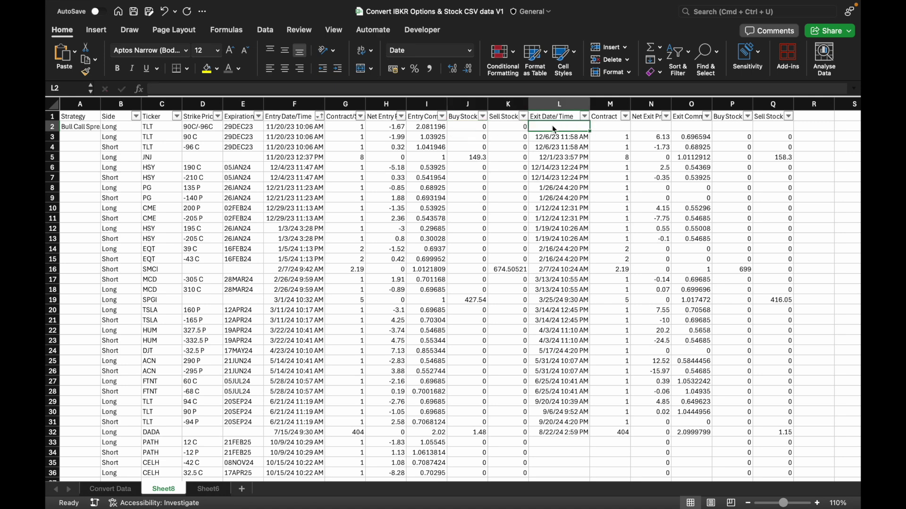
key("shift+Down")
key("super+c")
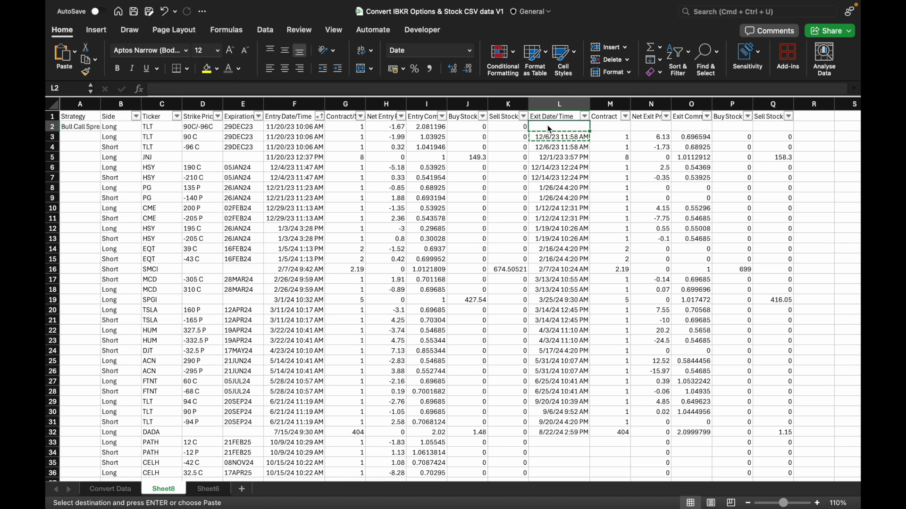
key("super+v")
left_click(616, 136)
key("super+c")
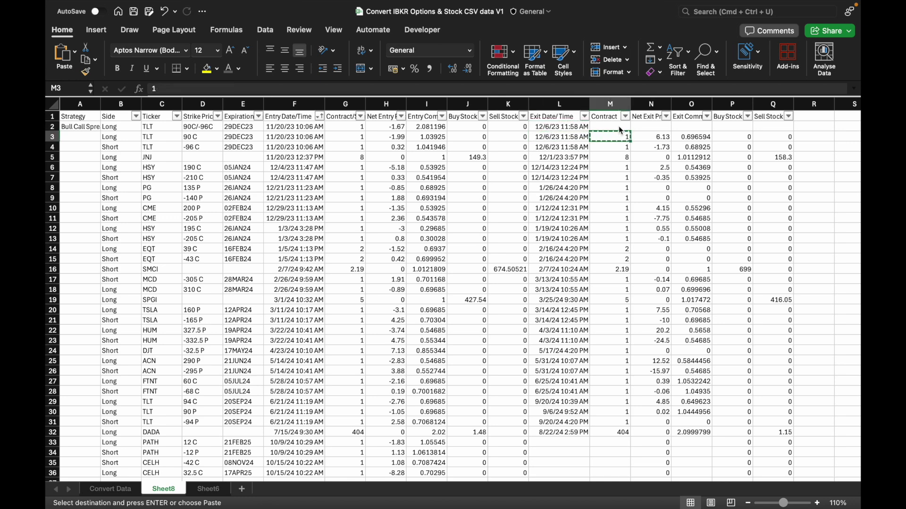
left_click(620, 128)
key("Return")
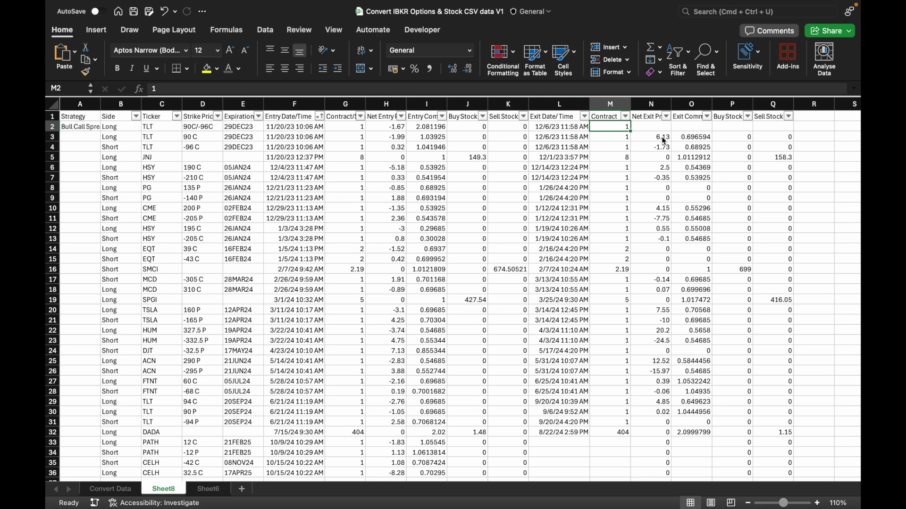
- Enter summed net exit 4.4, exit commission 1.385844 and 0 exit Buy/Sell Stock
left_click_drag(649, 136, 649, 147)
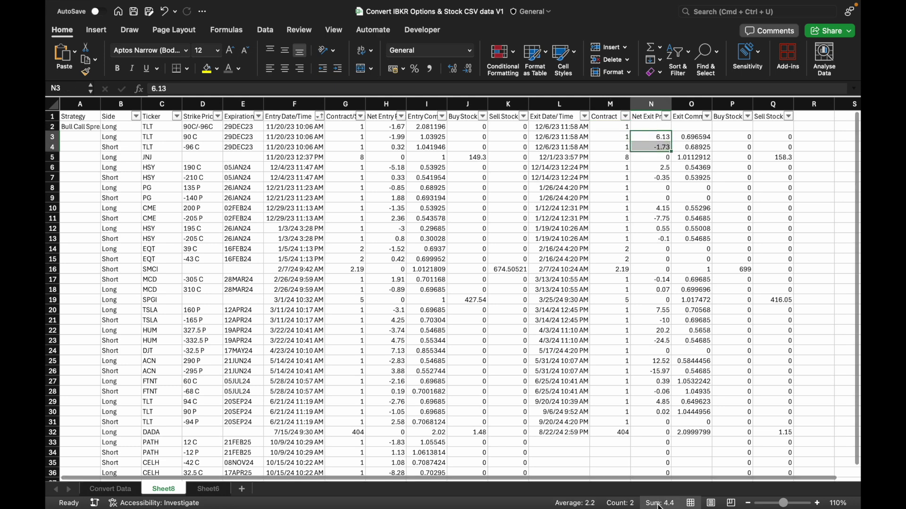
left_click(650, 126)
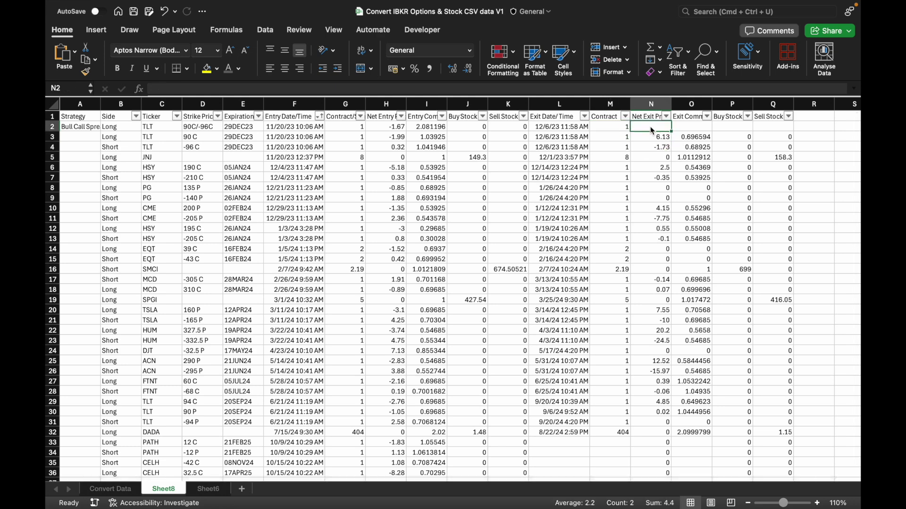
key("super+v")
left_click_drag(692, 136, 691, 147)
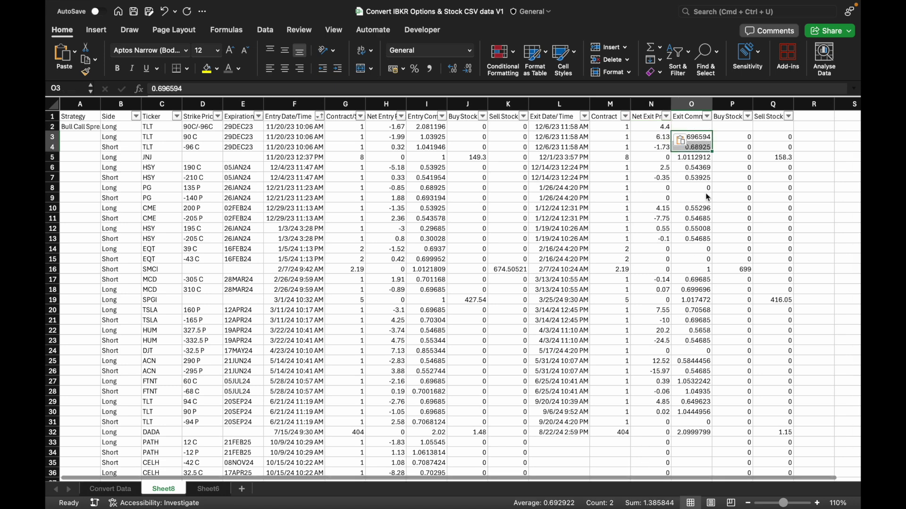
left_click(697, 127)
key("super+v")
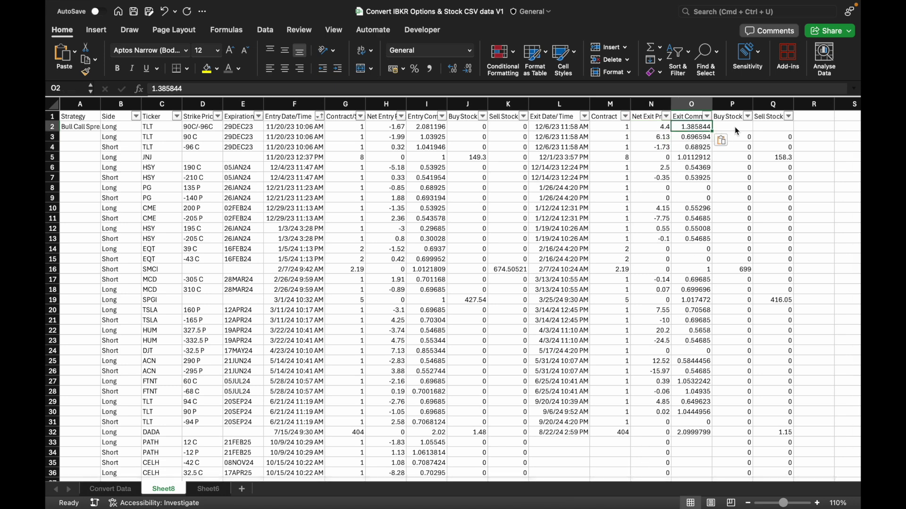
left_click(734, 126)
type("0")
key("Tab")
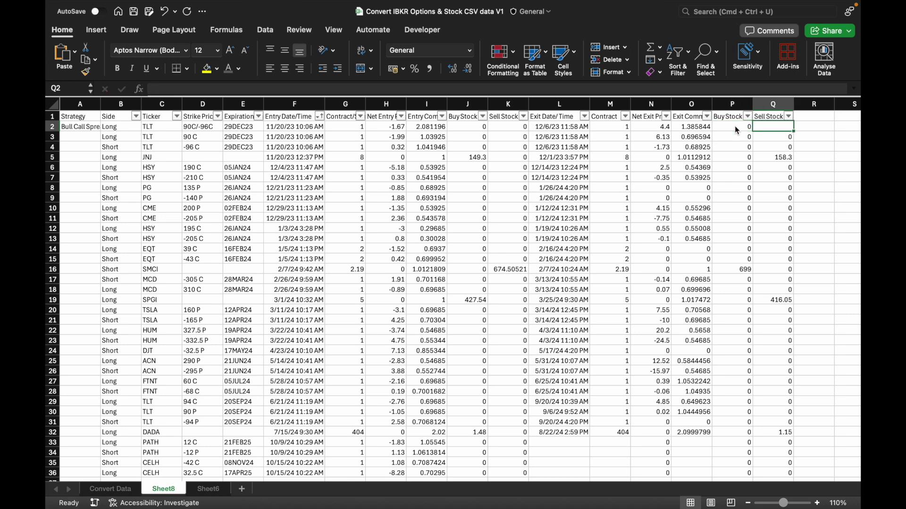
type("0")
key("Tab")
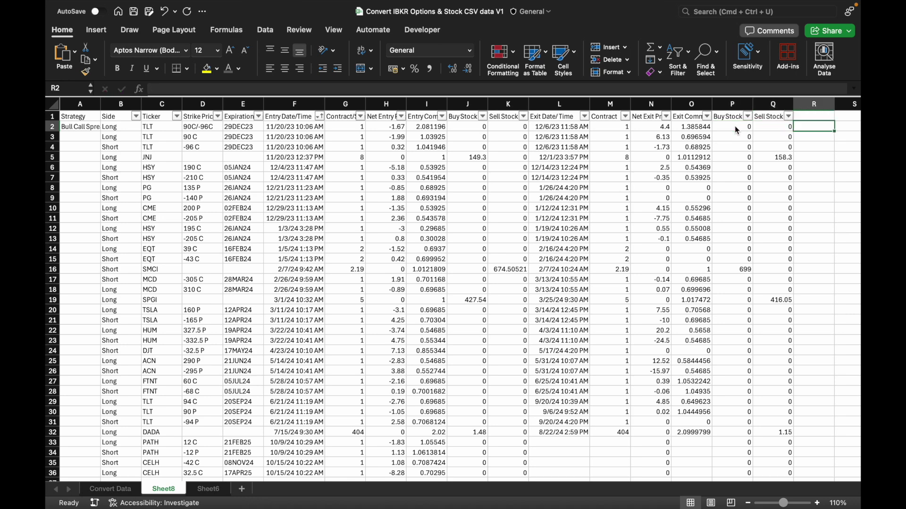
- Delete the two TLT leg rows 3–4 below the spread
left_click_drag(53, 136, 55, 142)
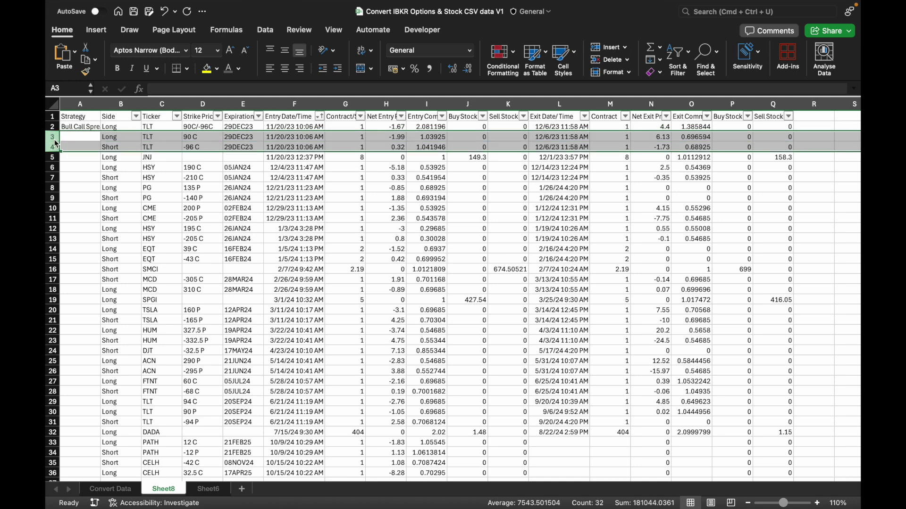
right_click(56, 143)
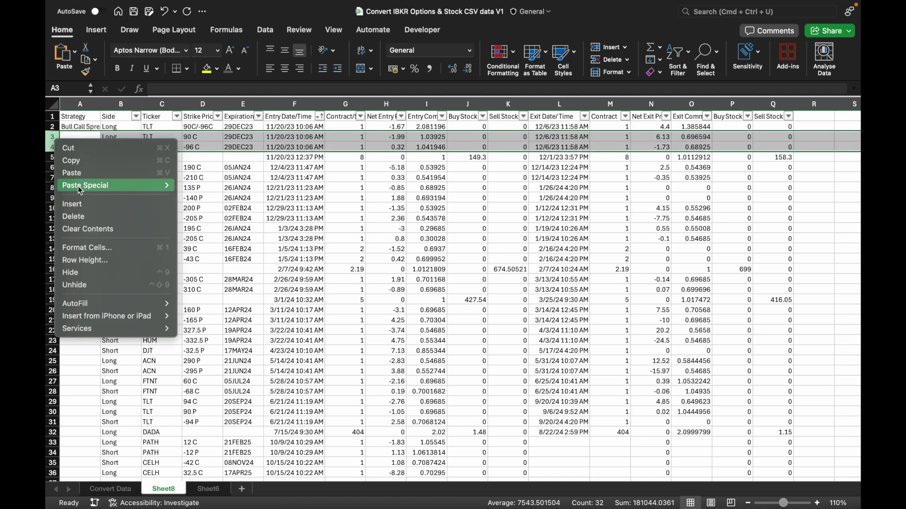
left_click(82, 217)
- Label the JNJ row's strategy Buy Stock, then view the consolidated Sheet6
left_click(90, 148)
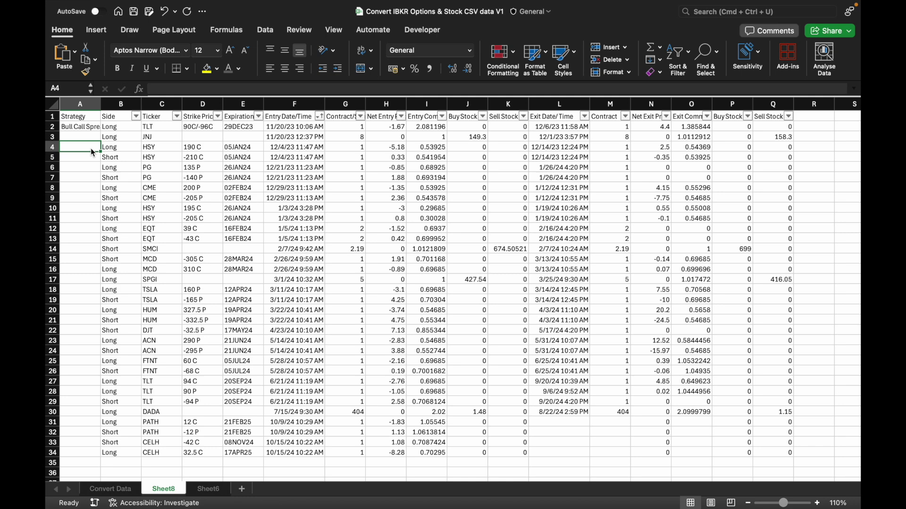
left_click(83, 137)
type("Buy S")
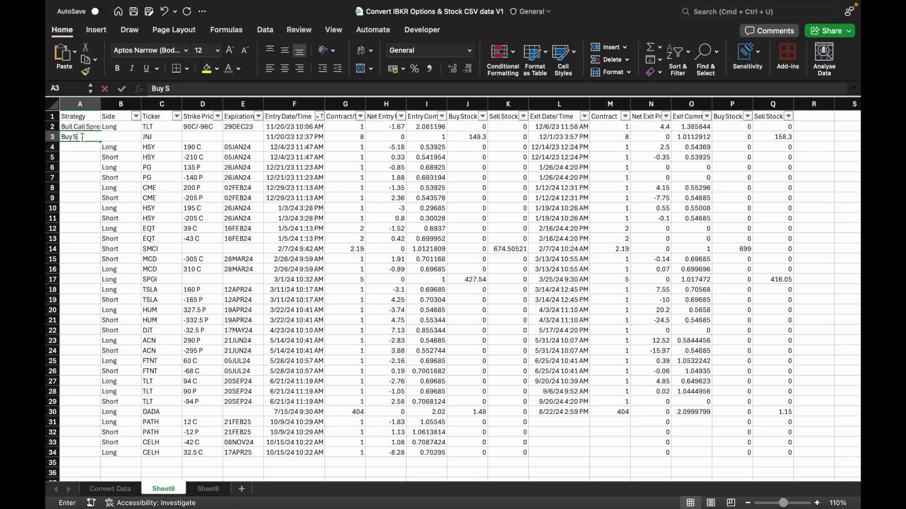
type("tock")
key("Return")
key("ctrl+Page_Down")
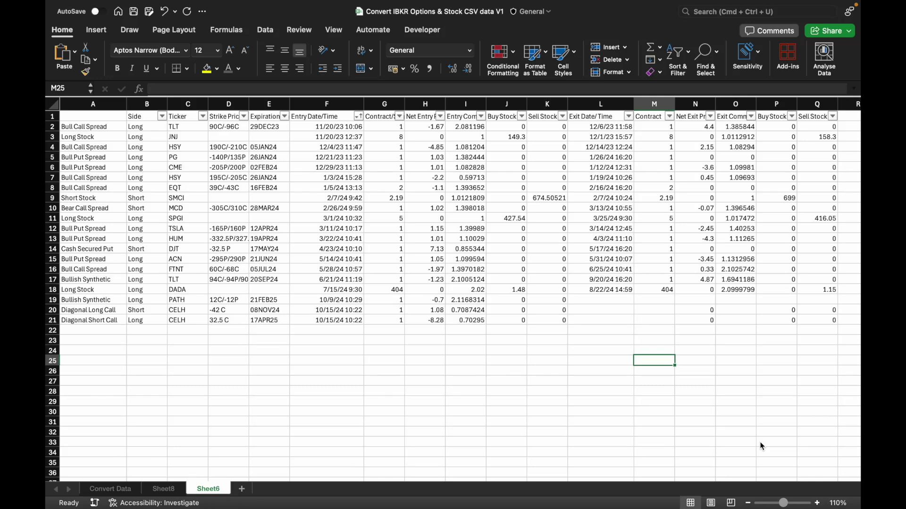
key("super+grave")
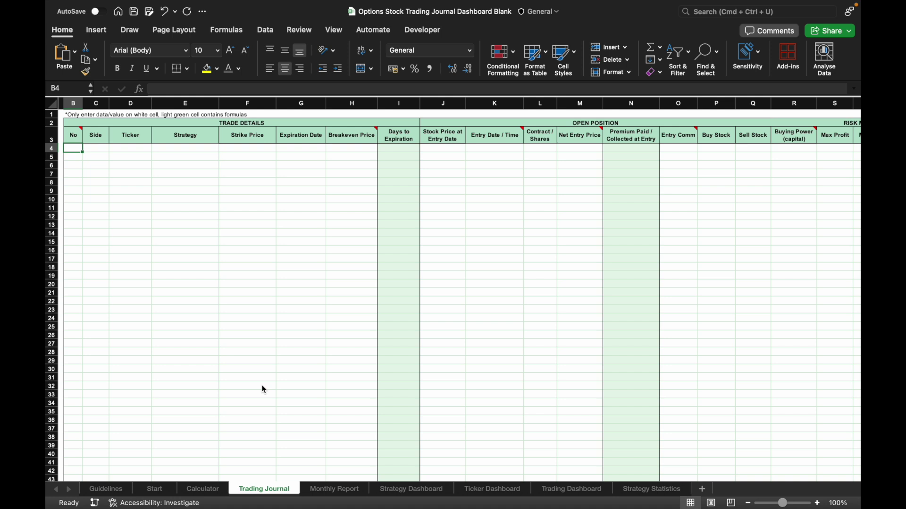
key("ctrl+Page_Up")
key("ctrl+Page_Up")
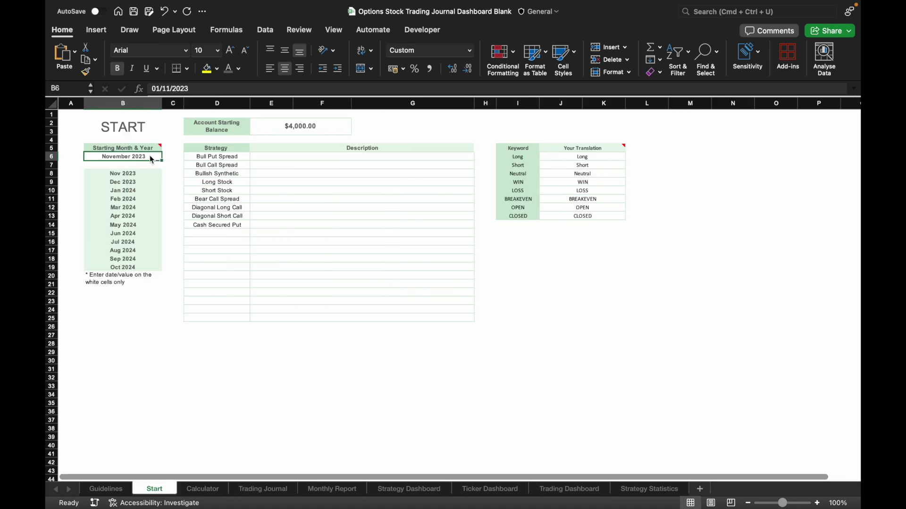
left_click(302, 125)
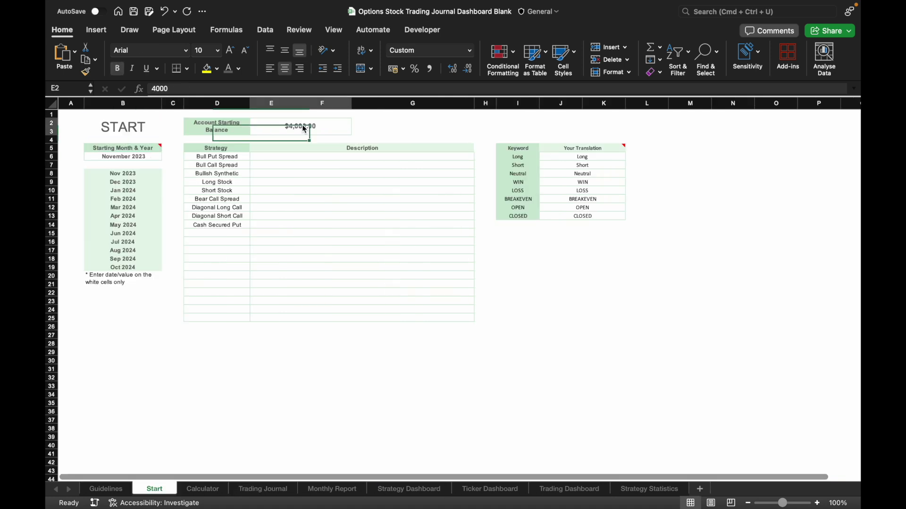
left_click(249, 157)
left_click(267, 489)
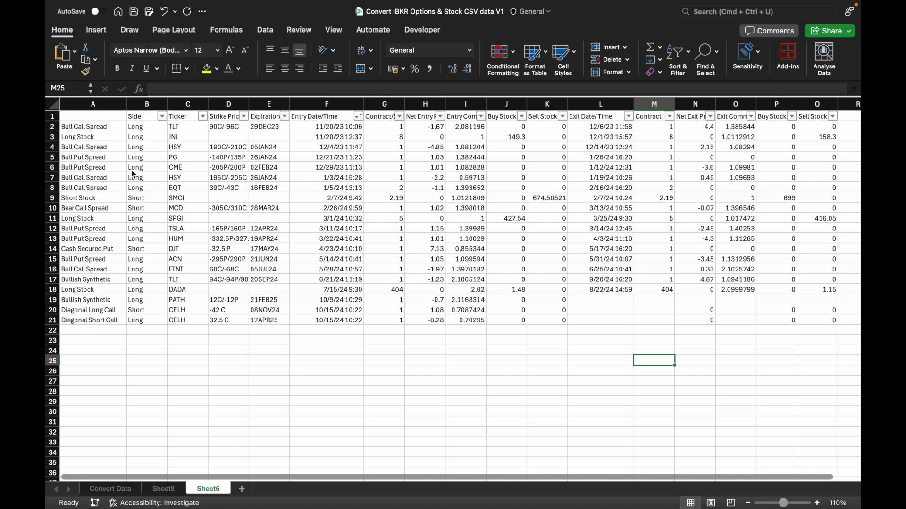
- Paste all trades' Side values into the journal from C4 as values
left_click_drag(141, 127, 163, 320)
key("super+c")
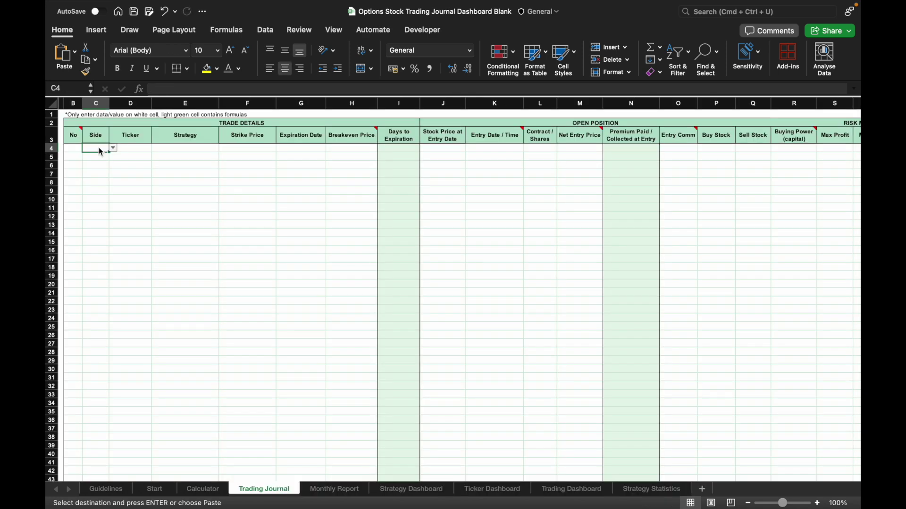
right_click(98, 147)
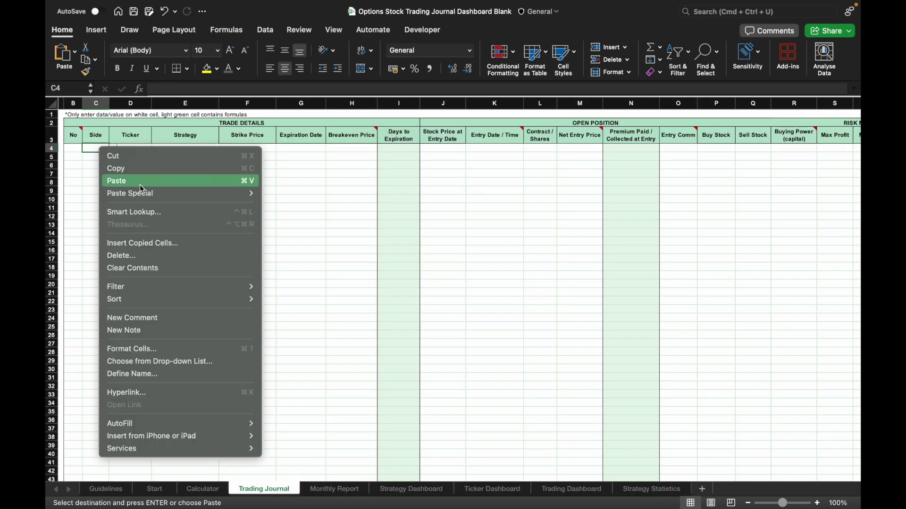
mouse_move(150, 197)
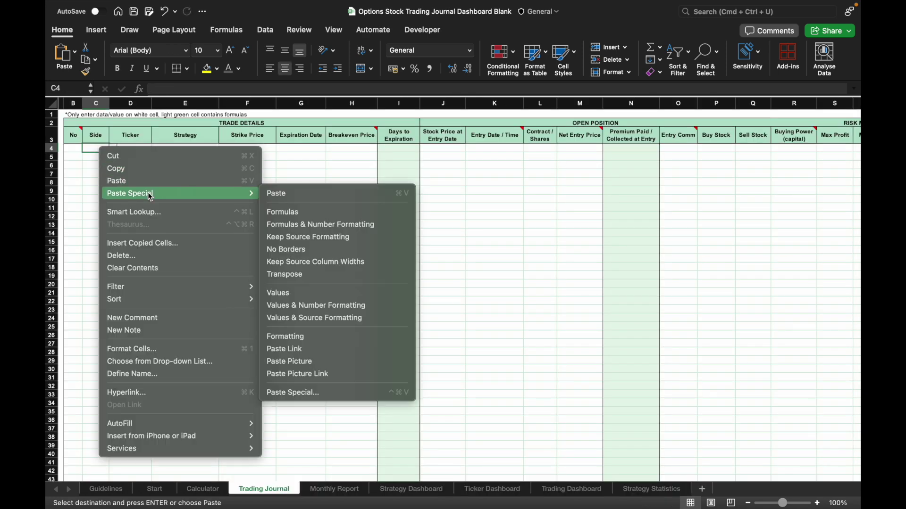
left_click(304, 293)
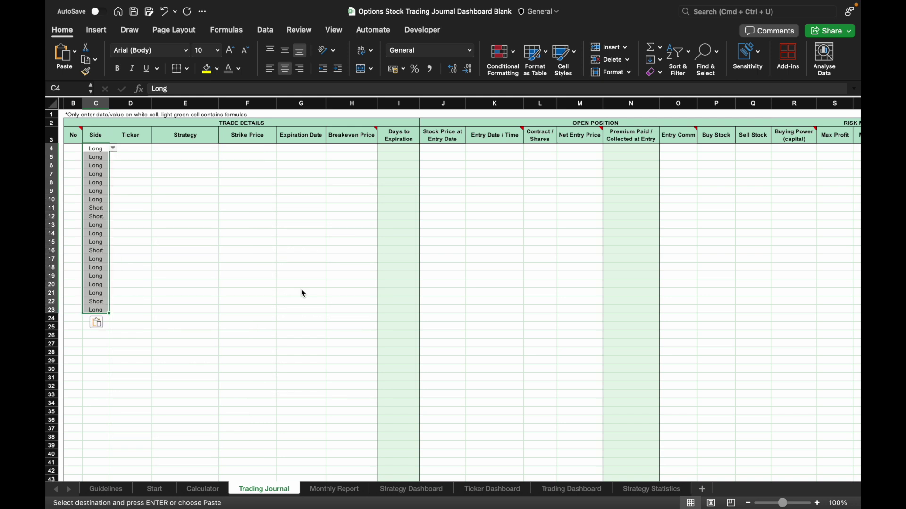
key("Right")
scroll(556, 438, "left", 1)
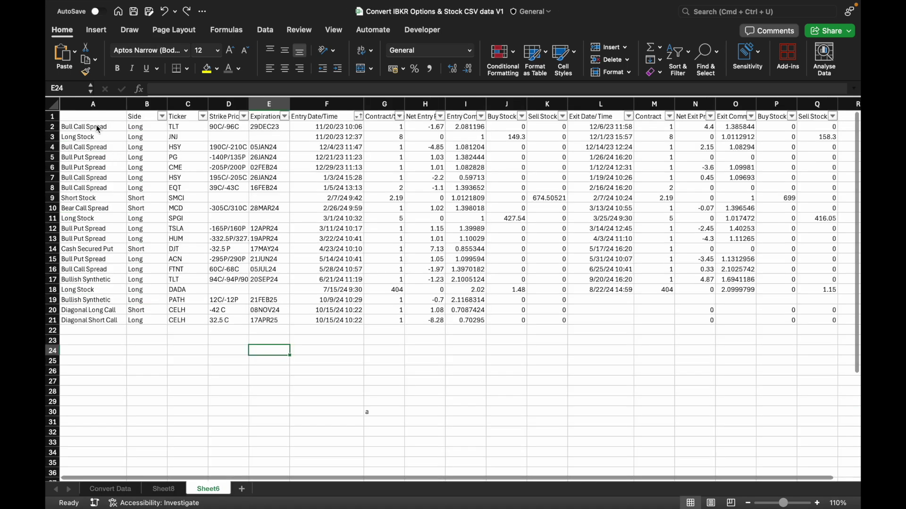
- Paste the strategy names into the journal's Strategy column from E4 as values
left_click_drag(98, 129, 106, 322)
key("super+c")
key("super+grave")
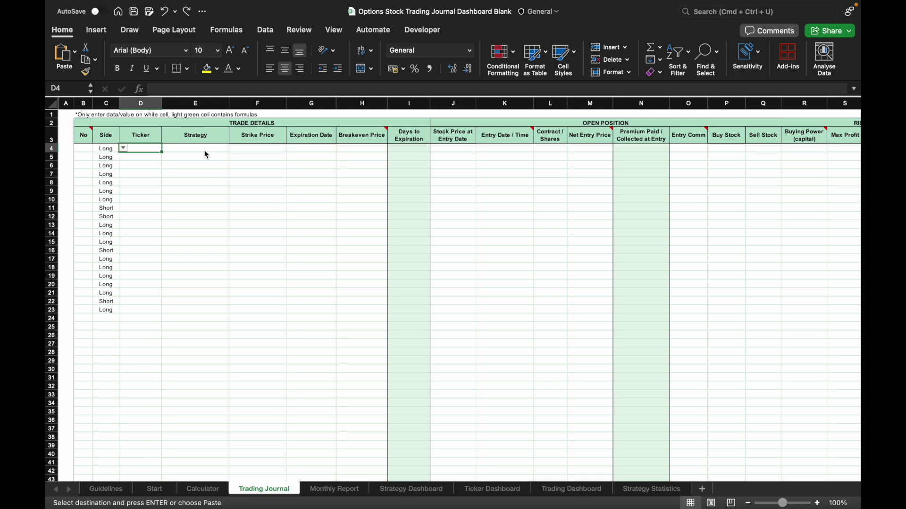
left_click(195, 148)
right_click(195, 148)
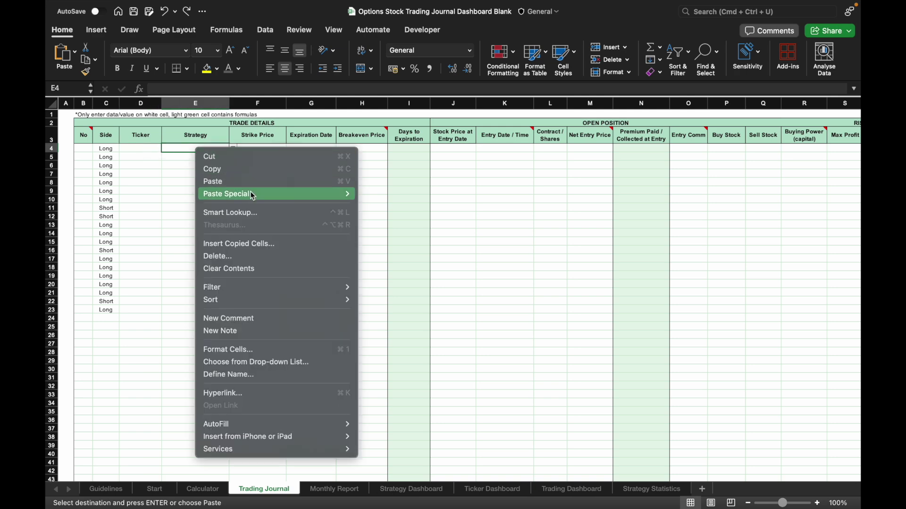
mouse_move(254, 196)
left_click(415, 293)
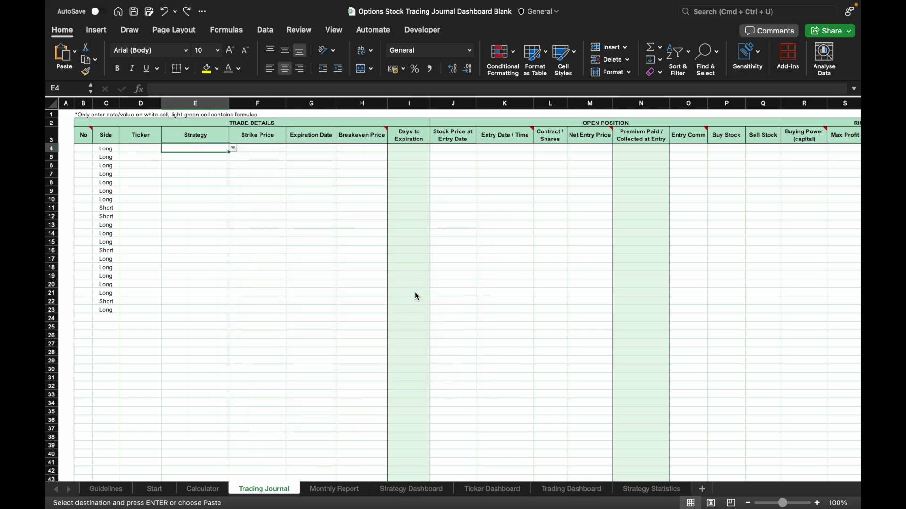
- Paste the tickers into the journal's Ticker column from D4 as values
key("super+grave")
left_click_drag(180, 127, 189, 327)
key("super+c")
key("super+grave")
left_click(142, 150)
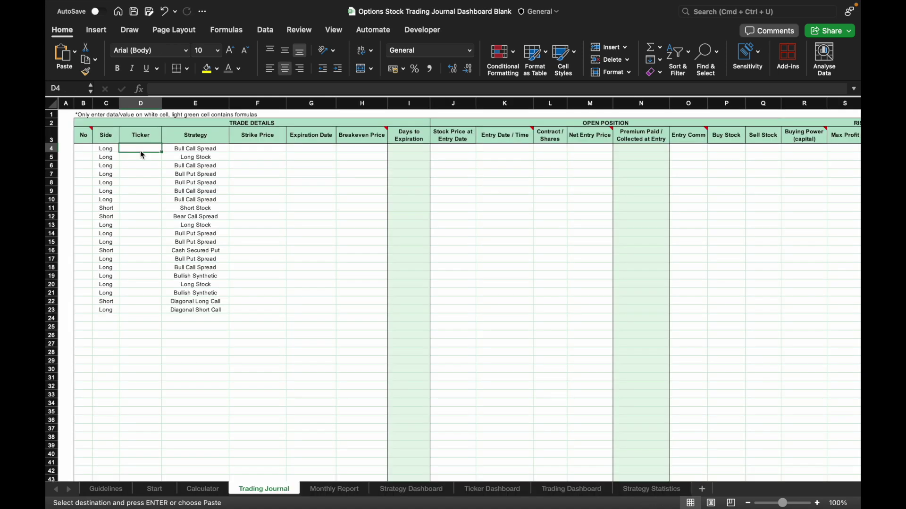
right_click(142, 154)
mouse_move(198, 197)
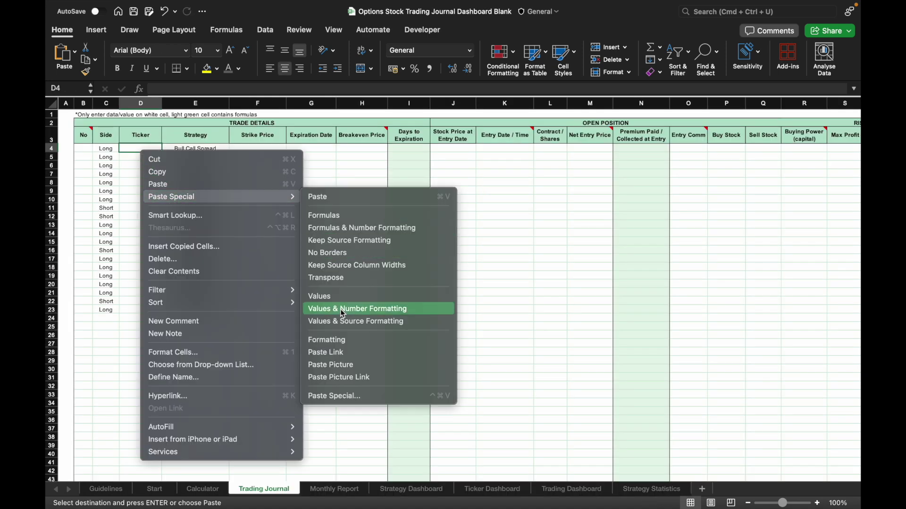
left_click(335, 298)
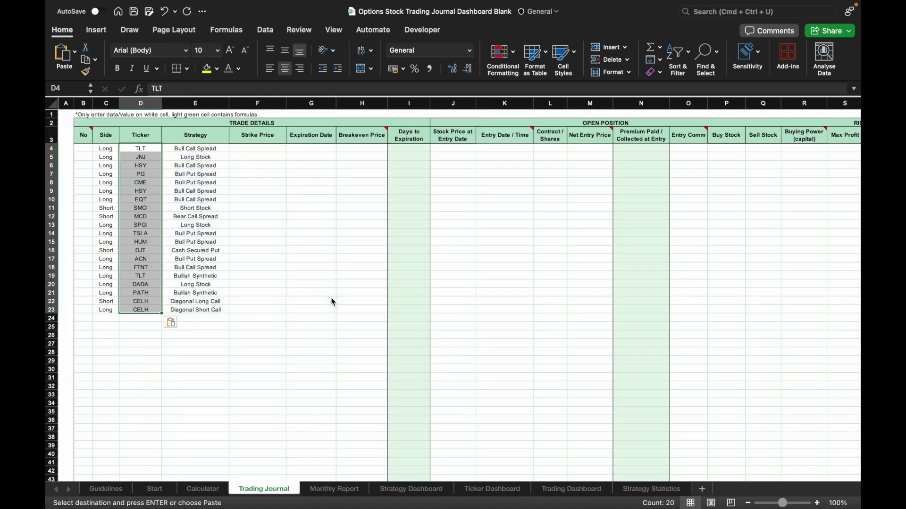
left_click(333, 301)
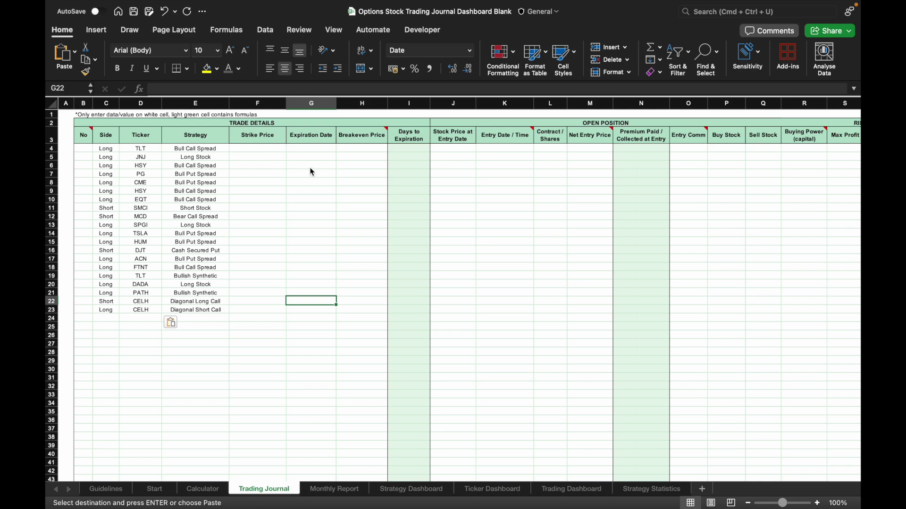
- Paste strike prices and expiration dates into the journal from F4 as values
key("super+grave")
left_click_drag(228, 126, 271, 320)
key("super+c")
key("super+grave")
right_click(259, 149)
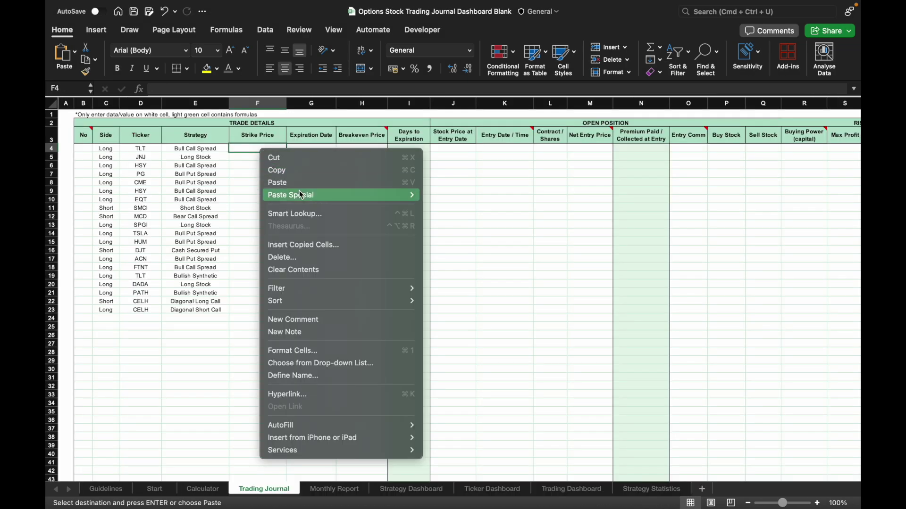
mouse_move(340, 195)
left_click(460, 293)
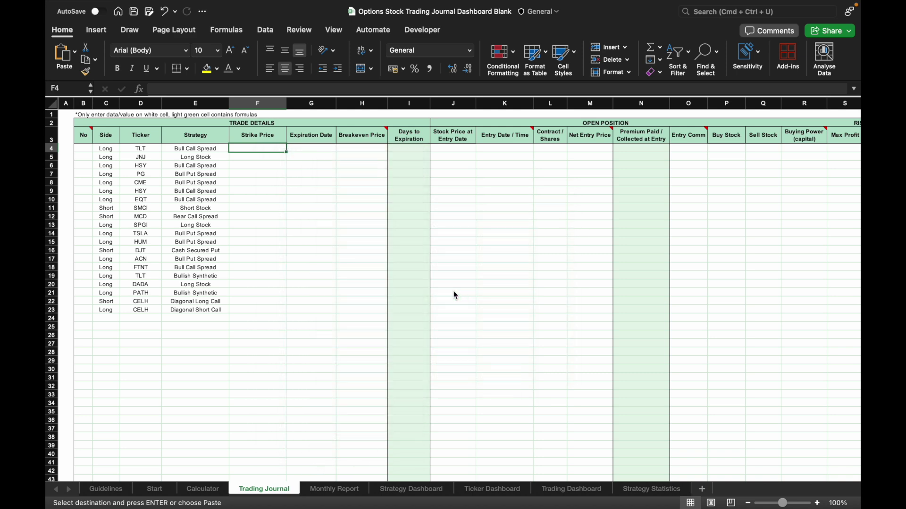
scroll(325, 310, "up", 3)
left_click(93, 167)
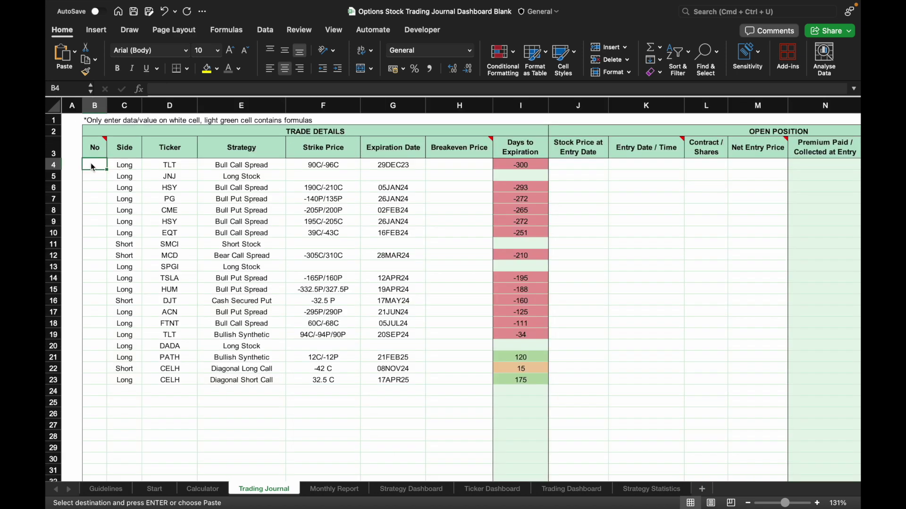
- Enter 1, 2, 3 in B4:B6 and fill the series down to B23, numbering trades 1–20
type("1")
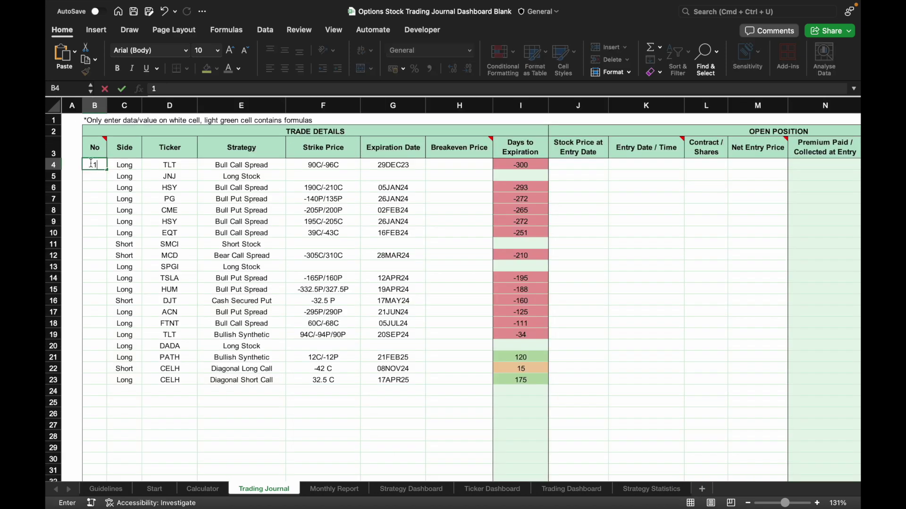
key("Return")
type("2")
key("Return")
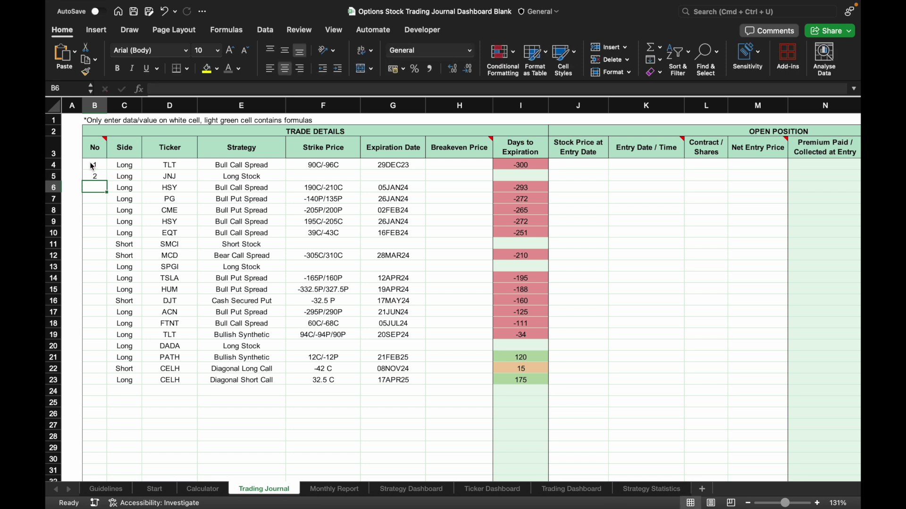
type("3")
left_click_drag(96, 179, 99, 379)
left_click(341, 423)
scroll(540, 303, "right", 5)
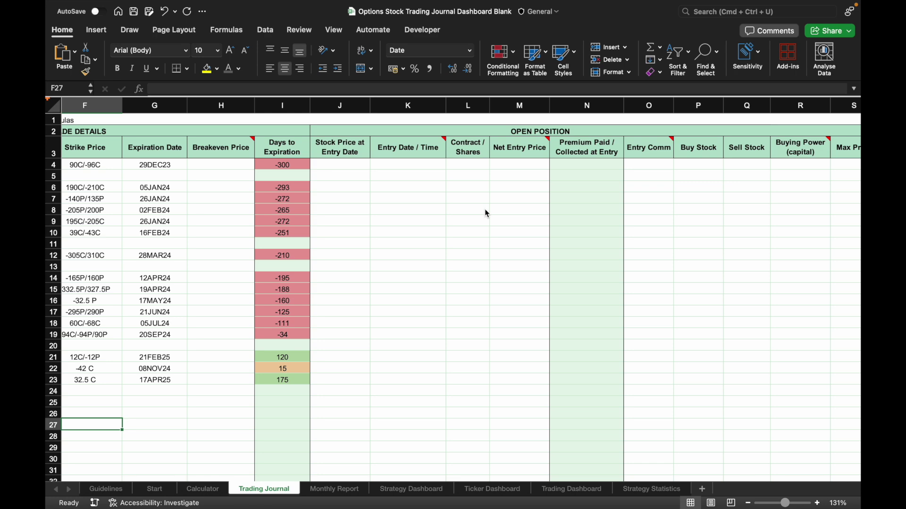
- Paste the converter's entry dates, contracts and net entry prices (F2:H21) as values into journal cell K4
left_click_drag(327, 127, 423, 321)
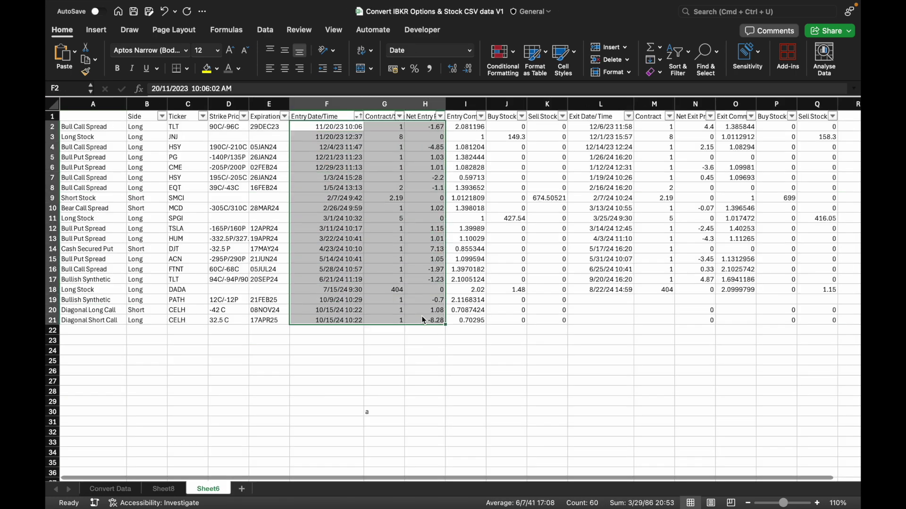
key("super+c")
key("super+grave")
right_click(417, 163)
mouse_move(461, 216)
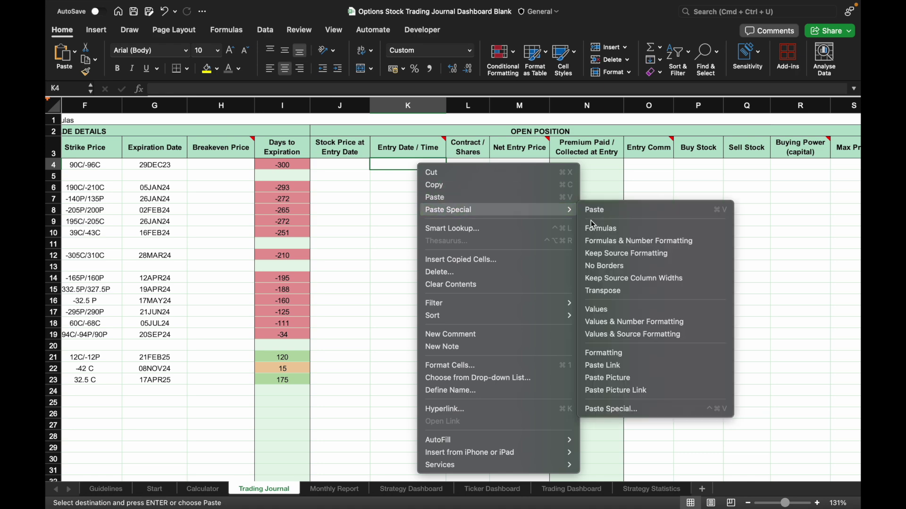
left_click(599, 310)
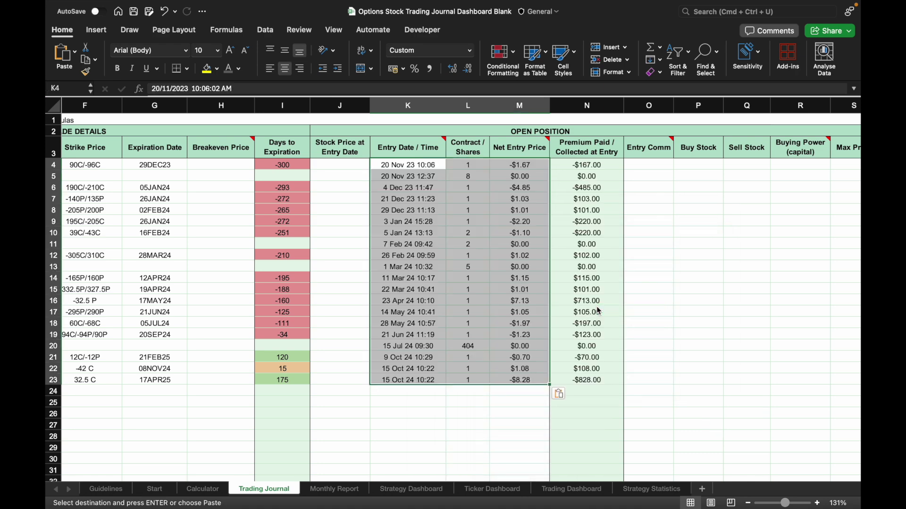
left_click(678, 308)
scroll(678, 308, "right", 5)
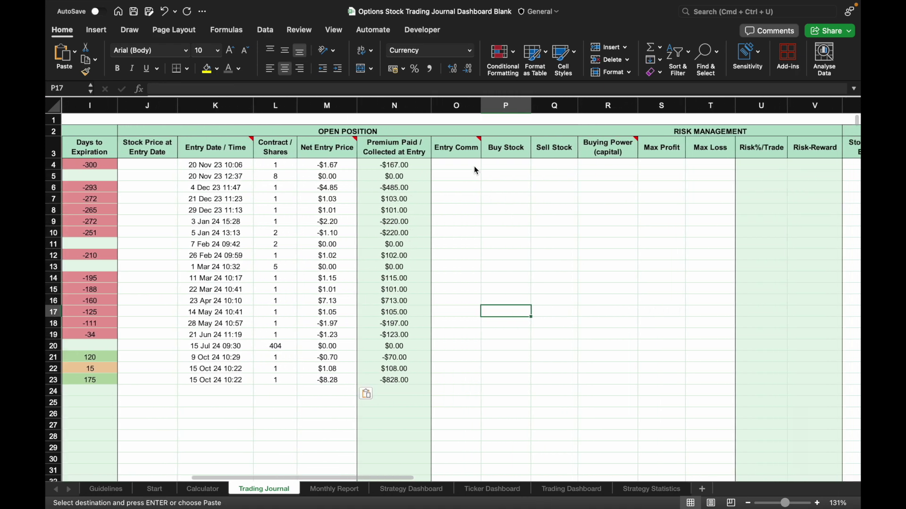
- Paste the entry commission and Buy/Sell Stock columns (I2:K21) as values into journal cell O4
key("super+grave")
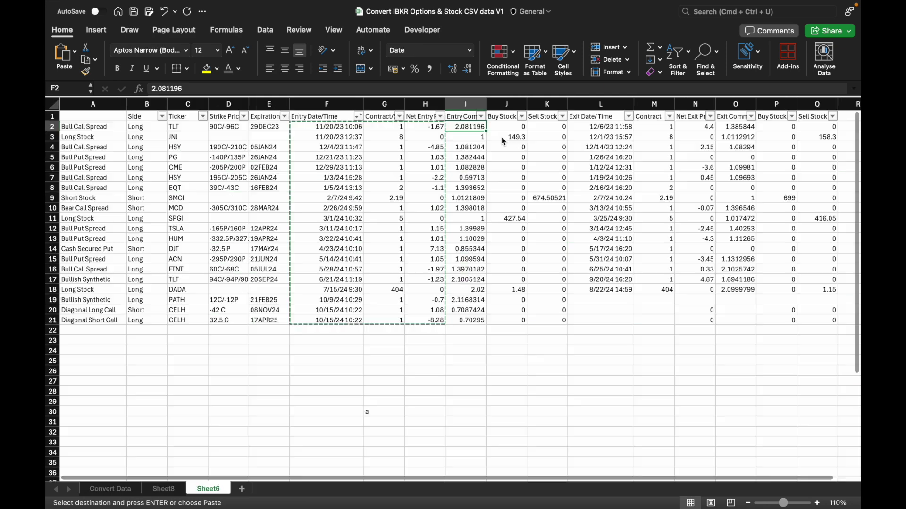
left_click_drag(466, 127, 543, 321)
key("super+c")
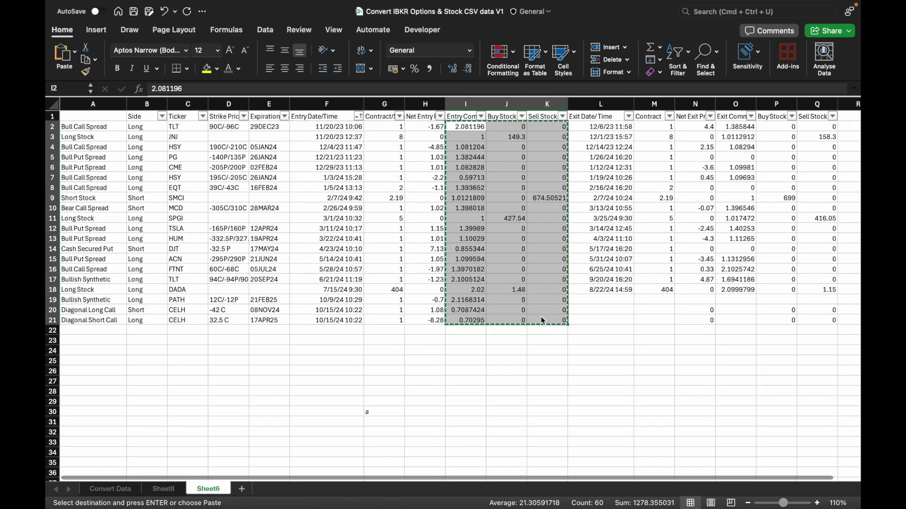
key("super+grave")
right_click(460, 165)
mouse_move(542, 212)
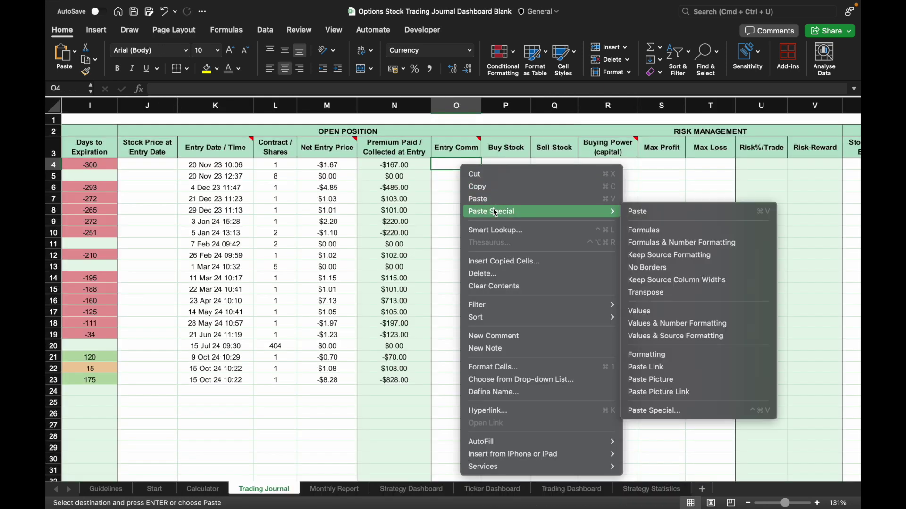
left_click(675, 316)
left_click(635, 336)
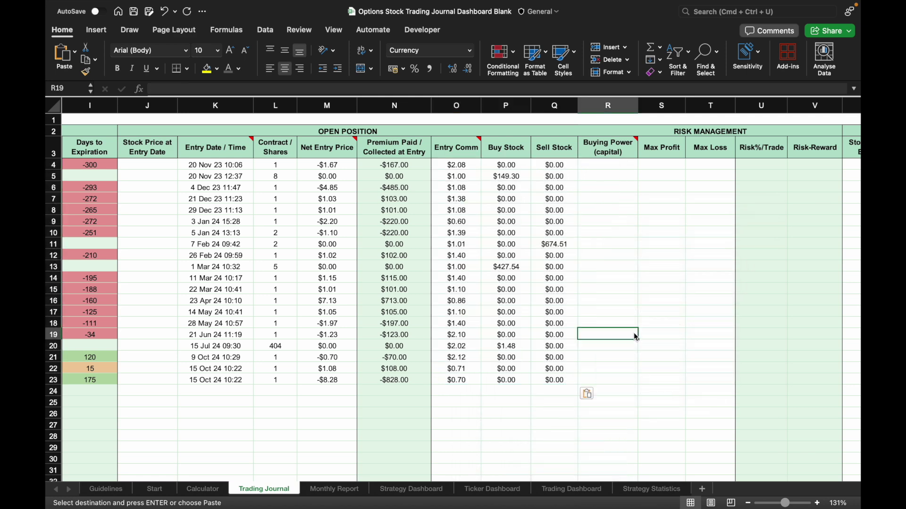
key("Escape")
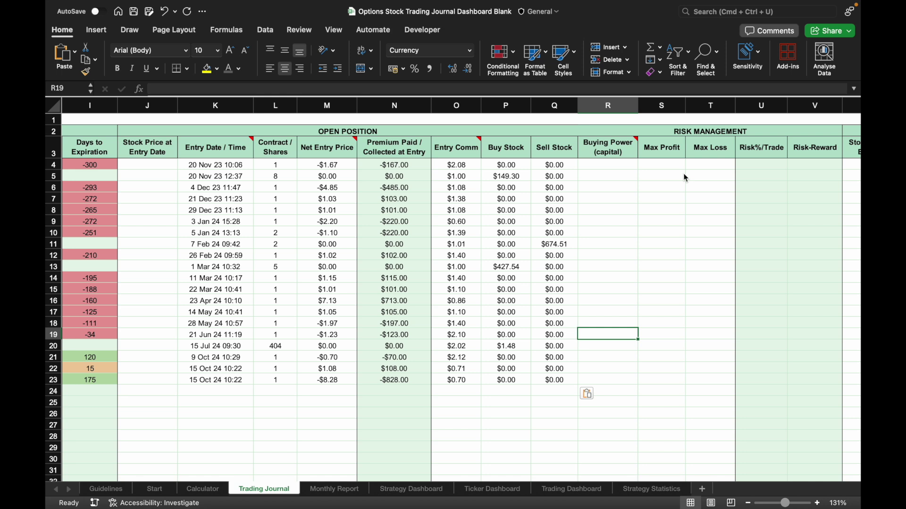
scroll(686, 179, "right", 9)
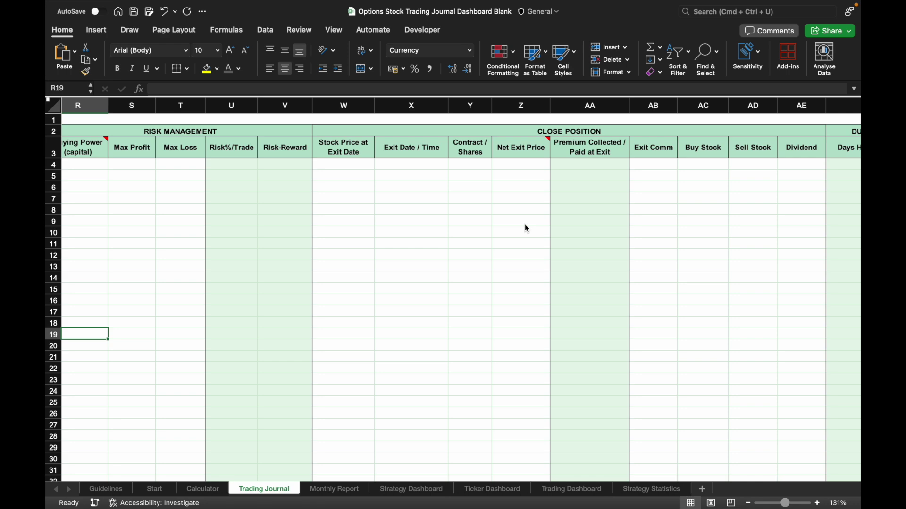
- Paste the exit dates, contracts and exit prices (L2:N19) as values into journal cell X4
left_click_drag(599, 127, 691, 301)
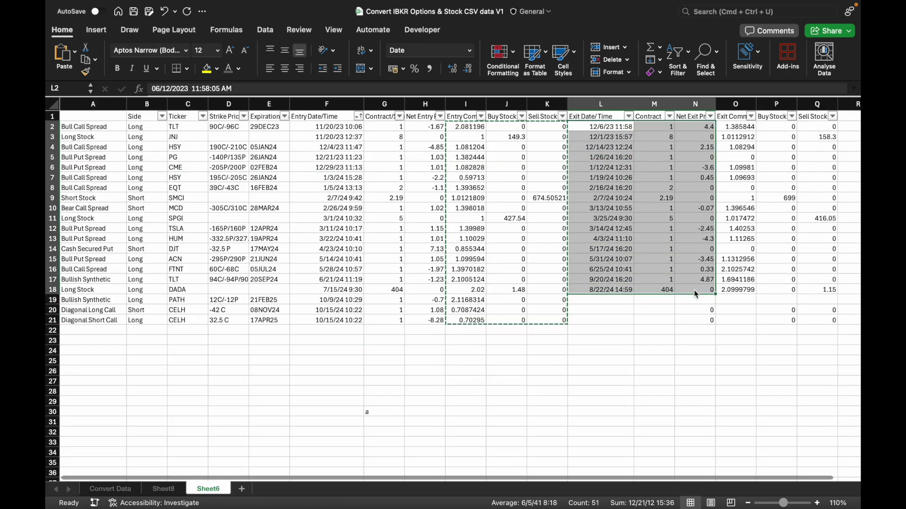
key("super+c")
right_click(423, 166)
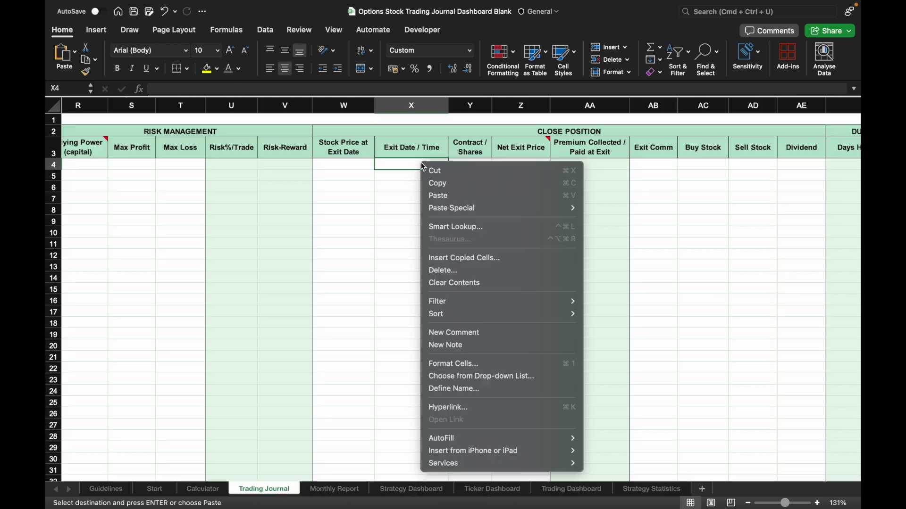
mouse_move(463, 208)
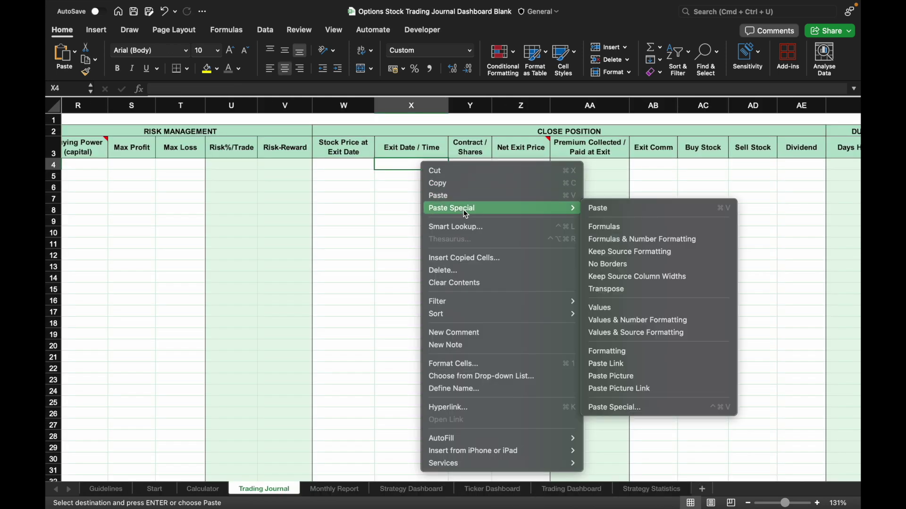
left_click(606, 306)
- Paste the exit commission and Buy/Sell Stock values (O2:Q18) as values into journal cell AB4
left_click_drag(603, 126, 683, 287)
key("super+c")
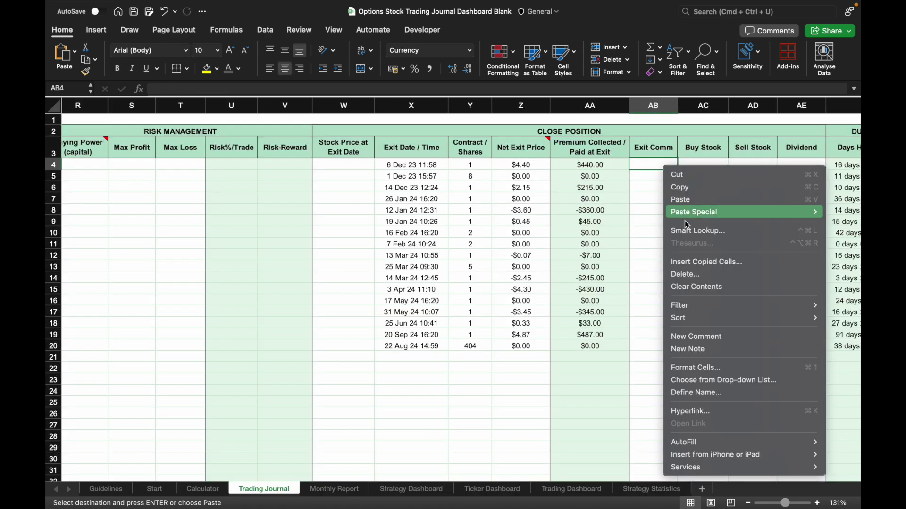
mouse_move(694, 214)
left_click(561, 310)
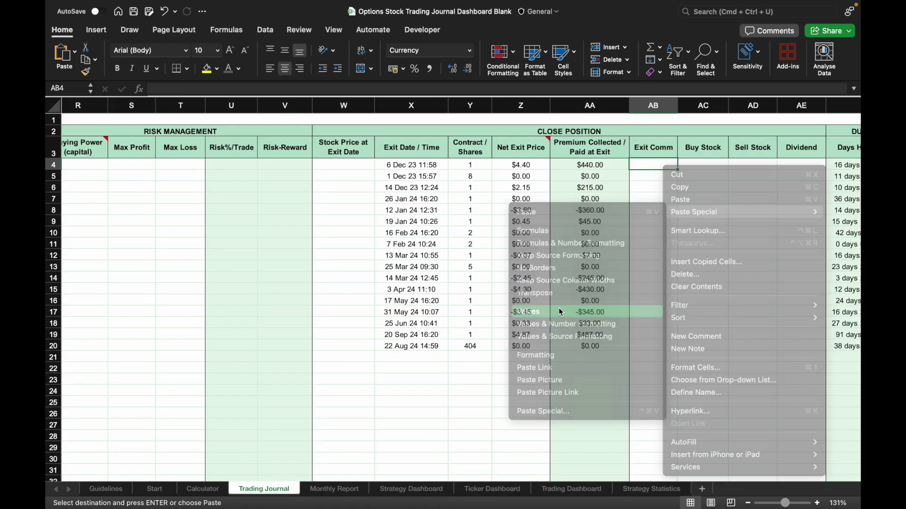
left_click(747, 368)
scroll(747, 367, "right", 6)
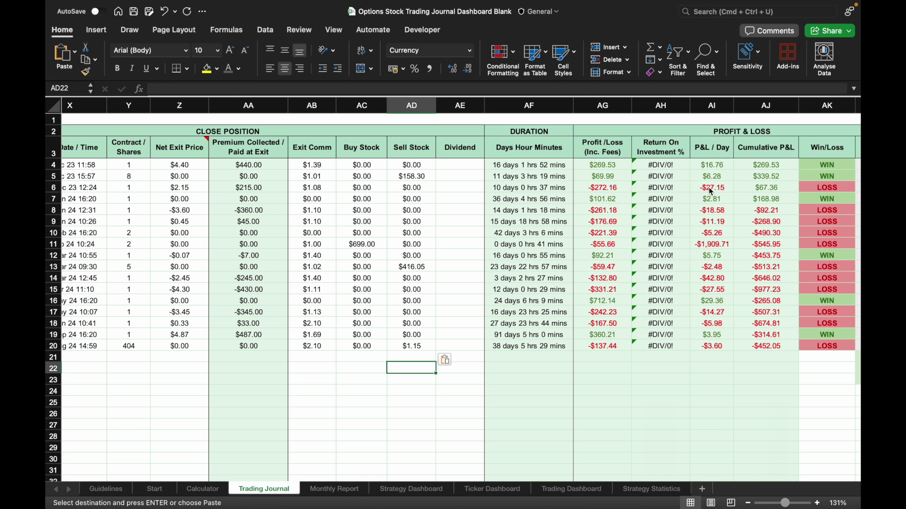
- Scroll across the Trading Journal to review the resulting P&L and Win/Loss columns
scroll(708, 188, "right", 5)
scroll(756, 197, "right", 3)
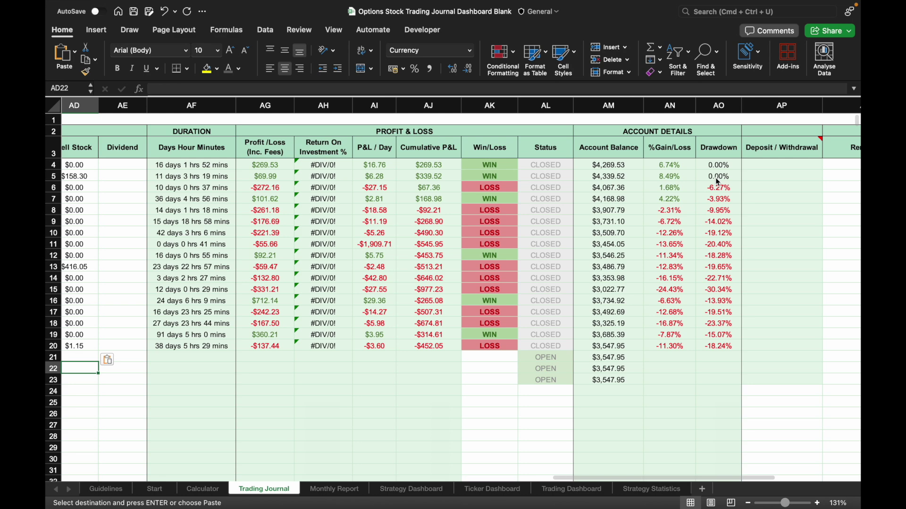
scroll(715, 177, "left", 5)
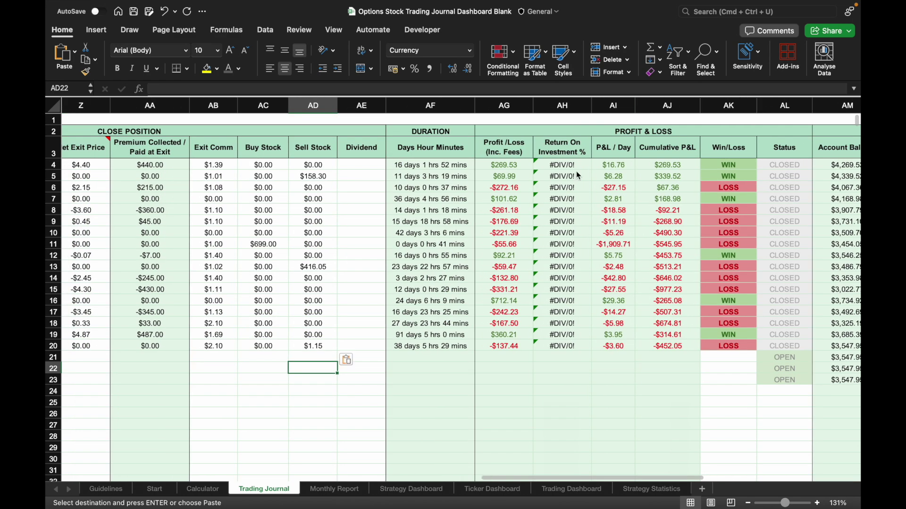
scroll(579, 176, "left", 10)
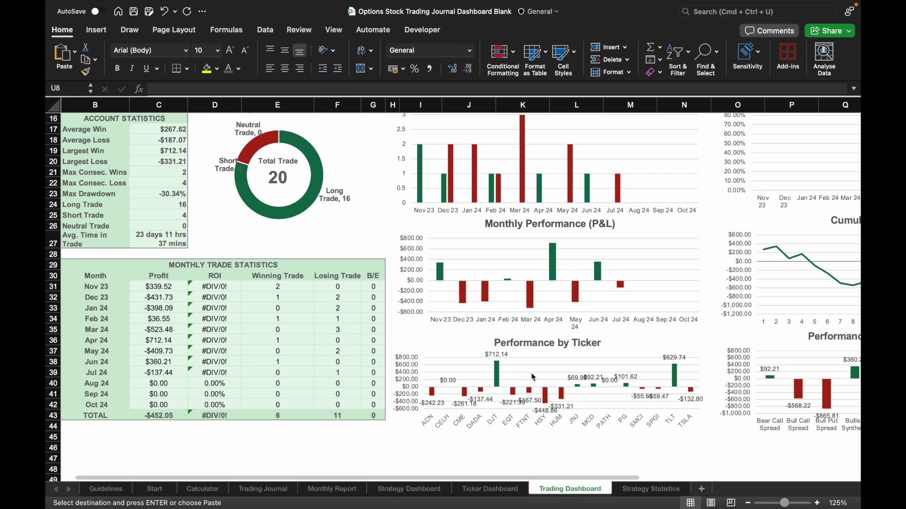
- Filter the Strategy Dashboard to the Bull Call Spread strategy
scroll(542, 378, "right", 5)
scroll(638, 406, "up", 8)
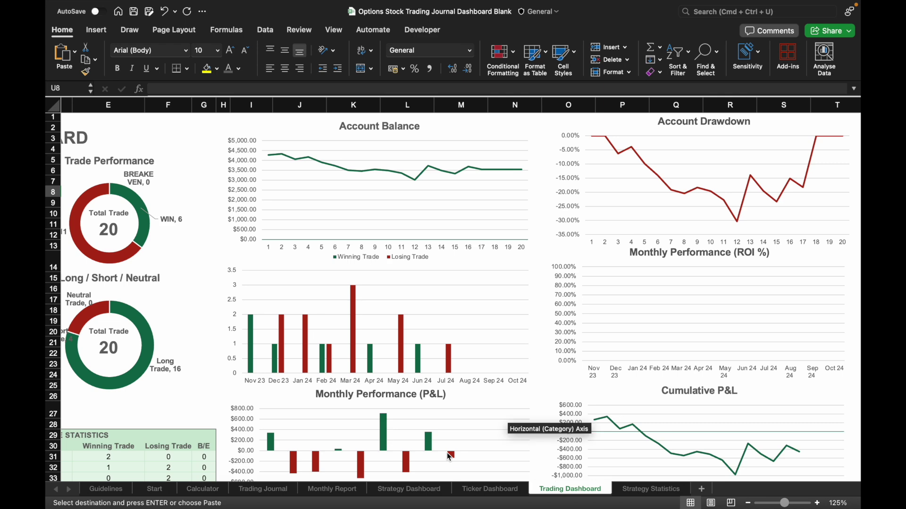
left_click(409, 489)
left_click(281, 148)
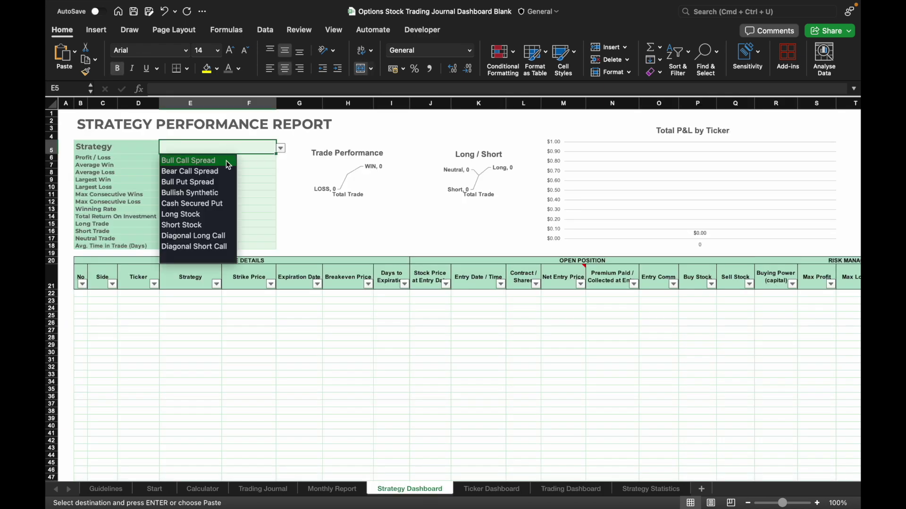
left_click(198, 160)
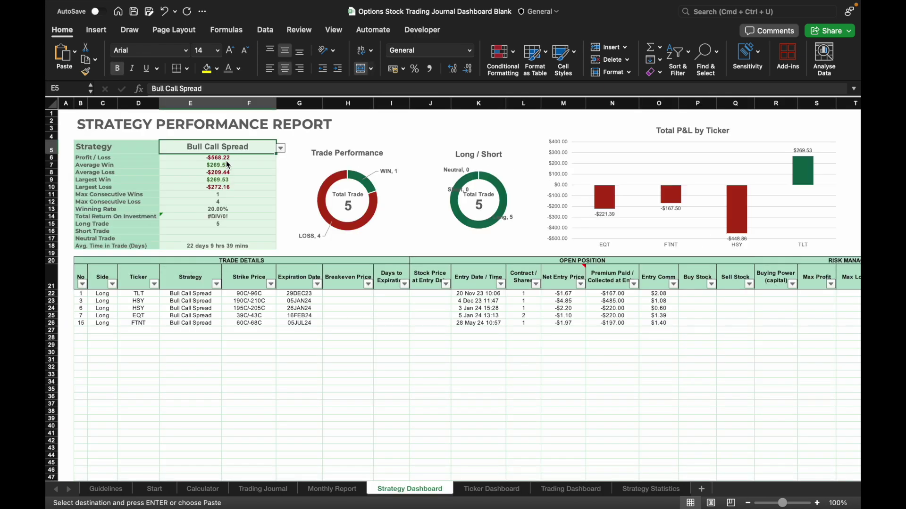
- Filter the Ticker Dashboard to the FTNT ticker
left_click(491, 489)
left_click(281, 148)
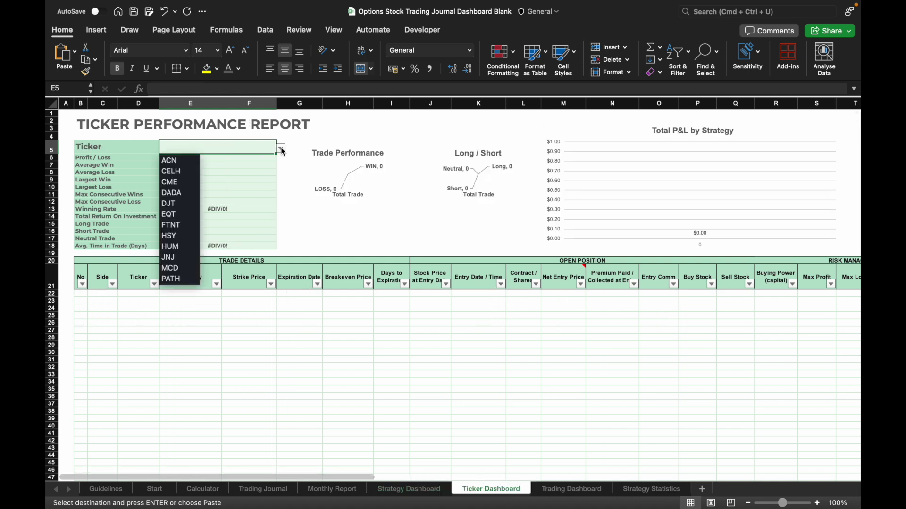
left_click(182, 225)
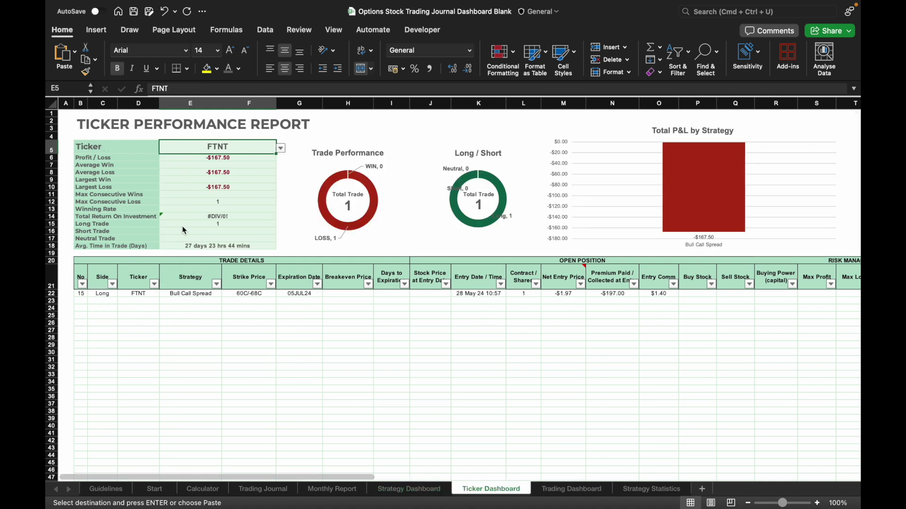
- Set the Monthly Report to January 2024, then return to the Trading Journal
left_click(333, 490)
left_click(288, 170)
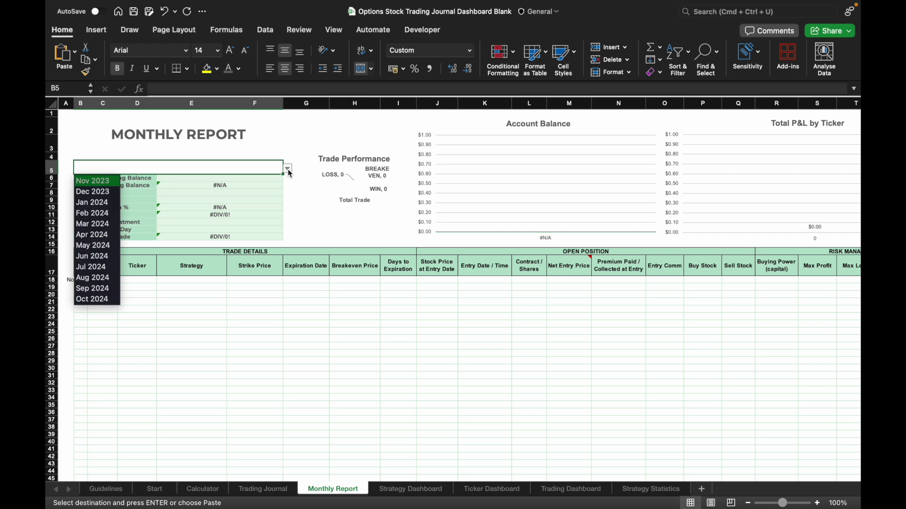
left_click(98, 203)
key("ctrl+Page_Up")
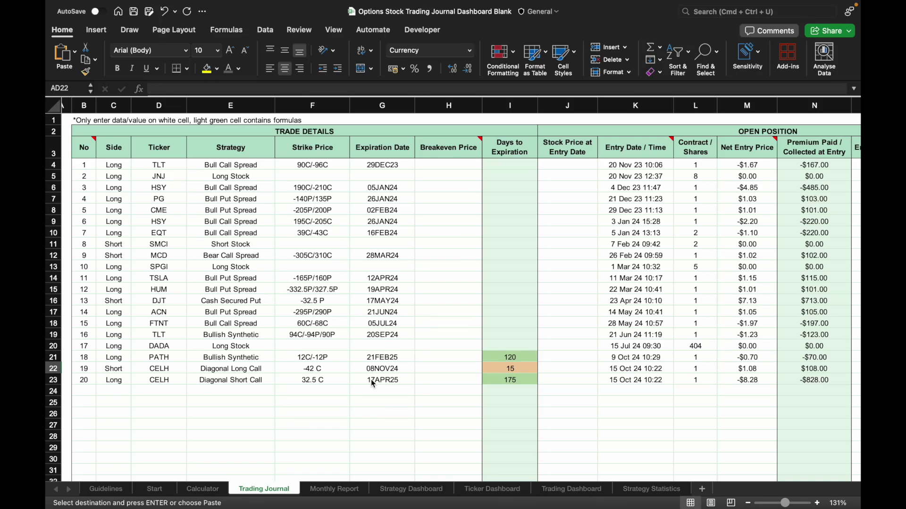
- Switch to the Convert IBKR Options & Stock CSV data V1 workbook with Cmd+`
key("super+grave")
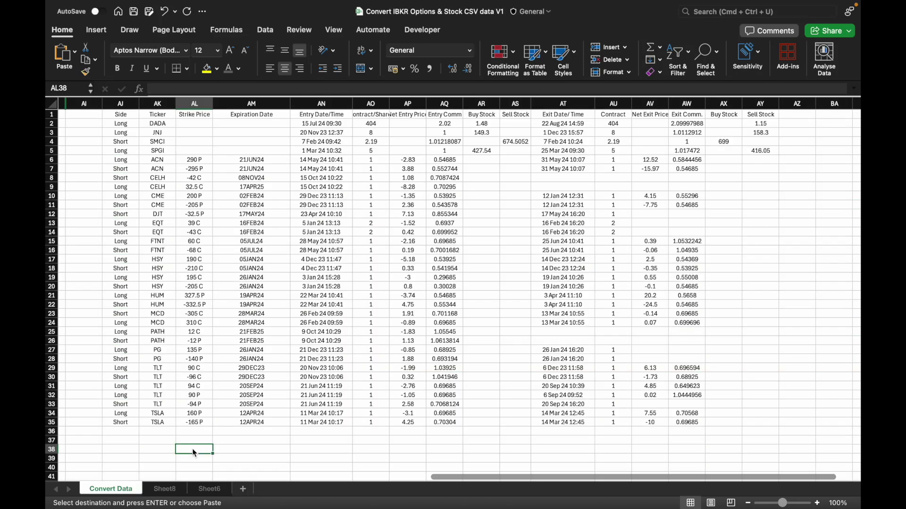